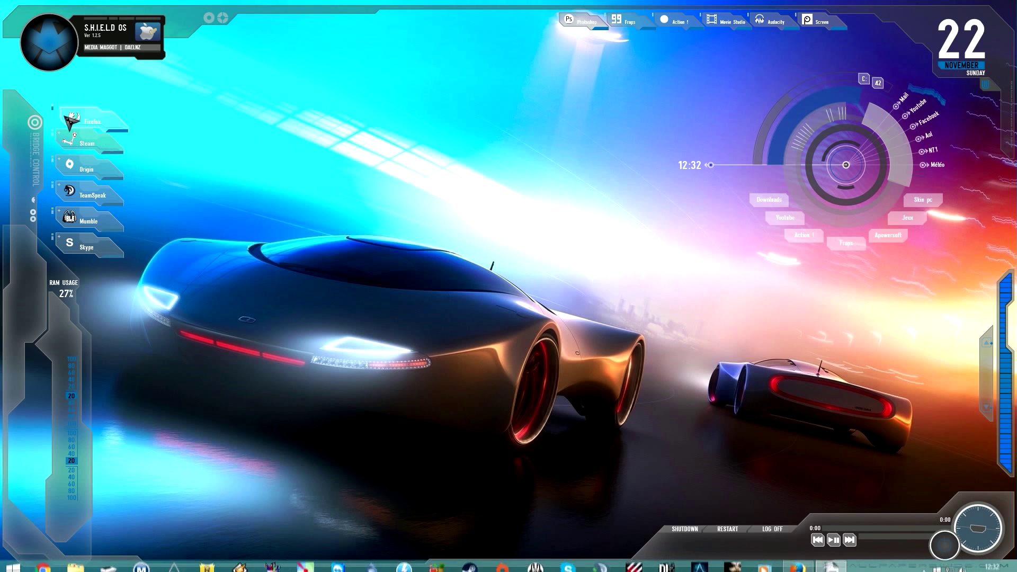
Step: Switch to Firefox, review the installed extensions including Adblock Plus, and close the add-ons manager
left_click(91, 121)
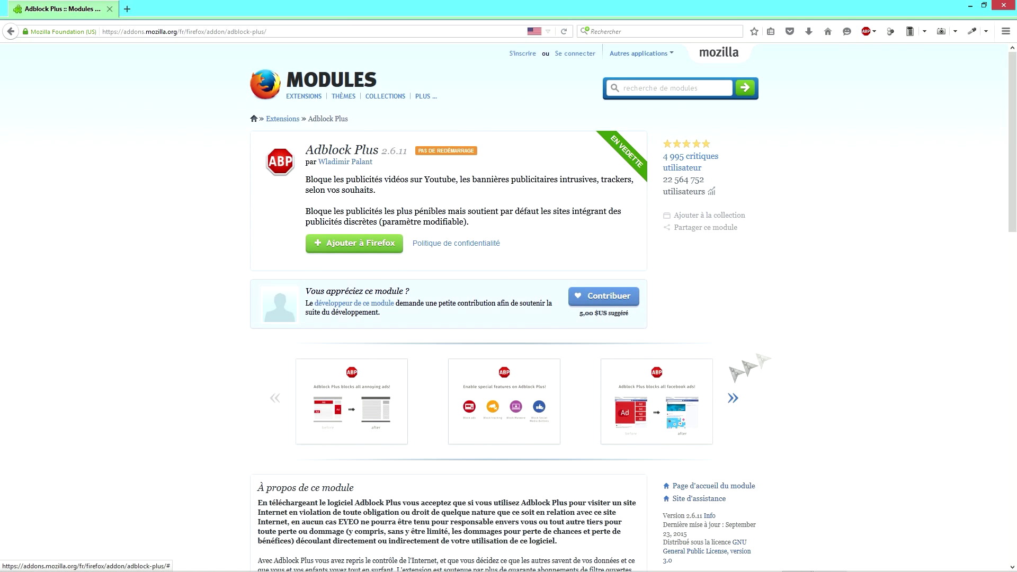
left_click(1007, 32)
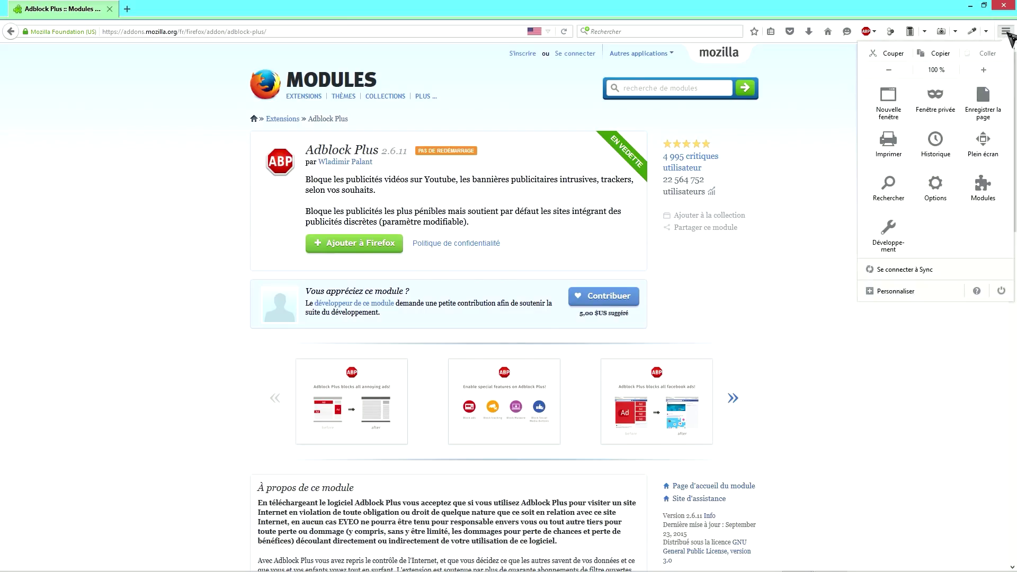
left_click(987, 193)
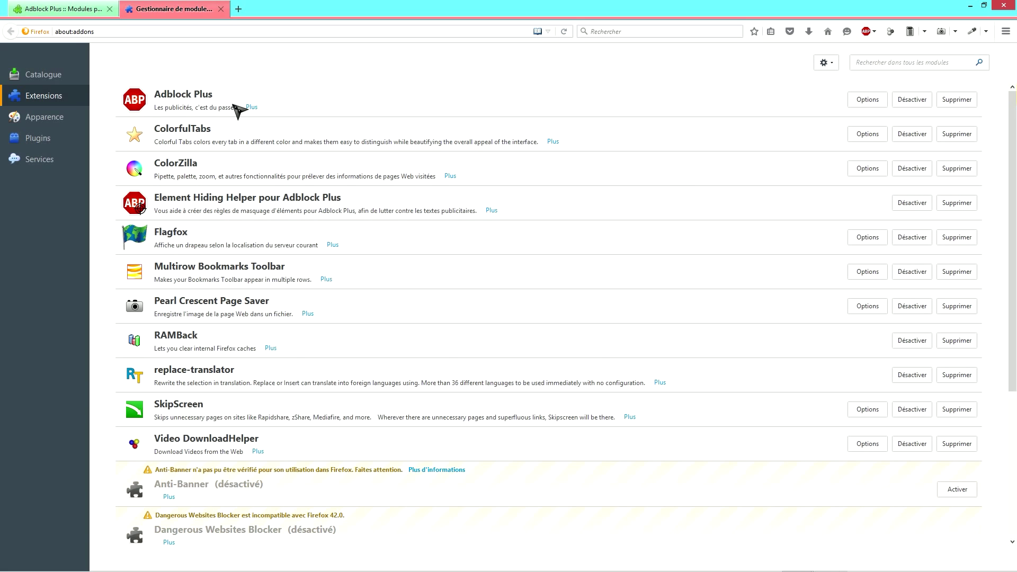
key("ctrl+w")
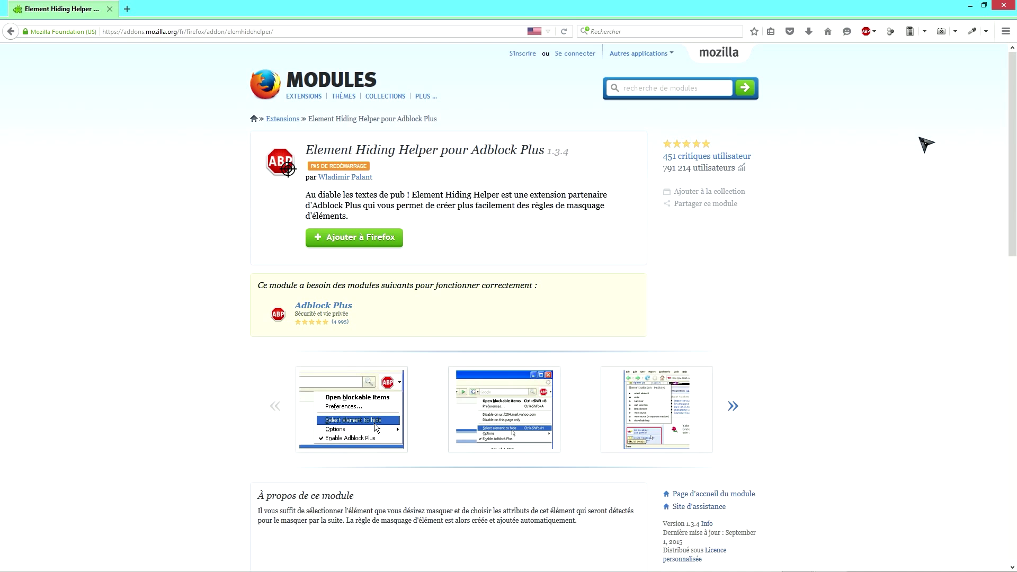
Step: Search the web for "akita inu" and open the Wamiz page about the breed
key("alt+Left")
type("☻♥")
left_click(621, 33)
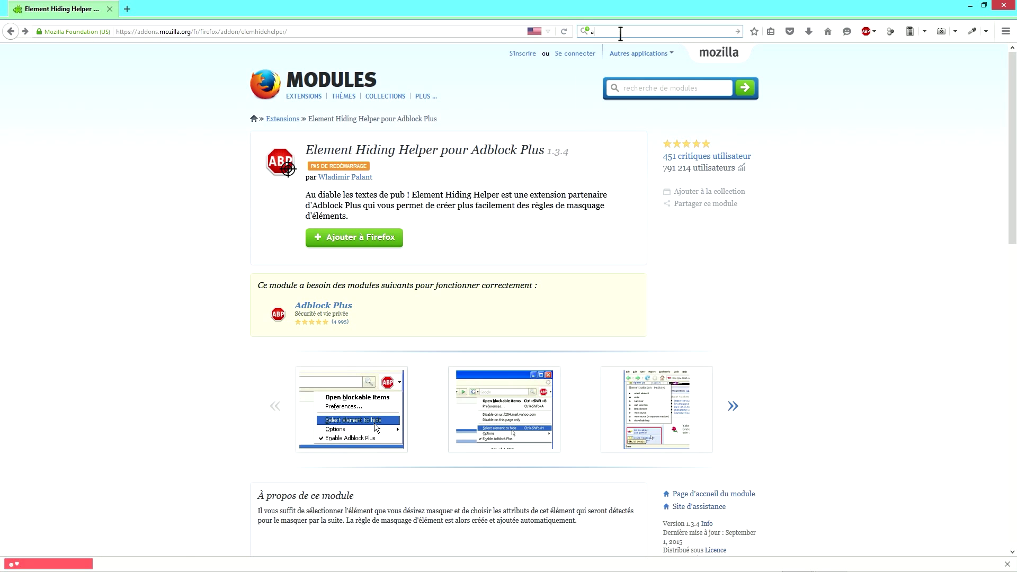
type("a")
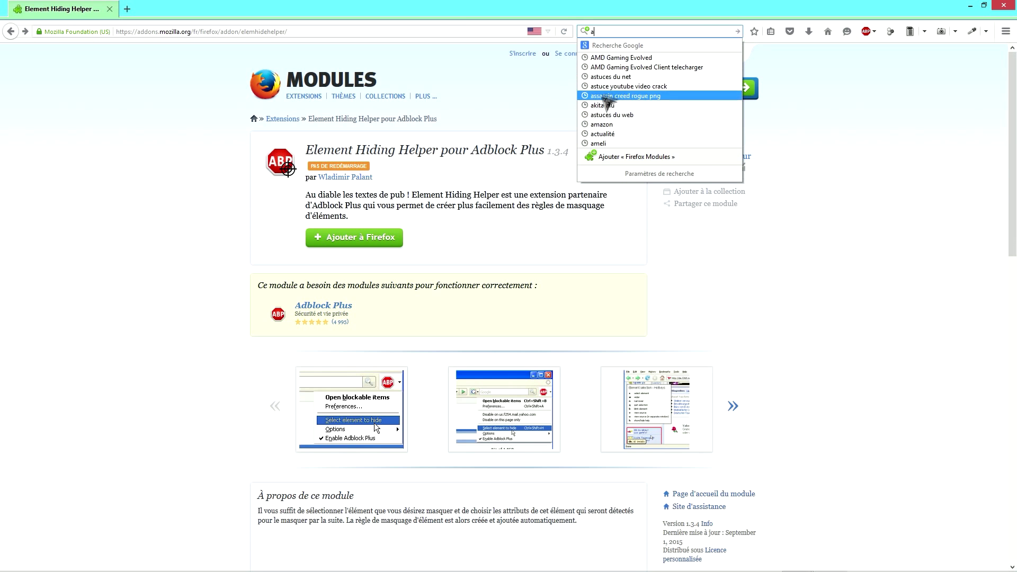
left_click(613, 106)
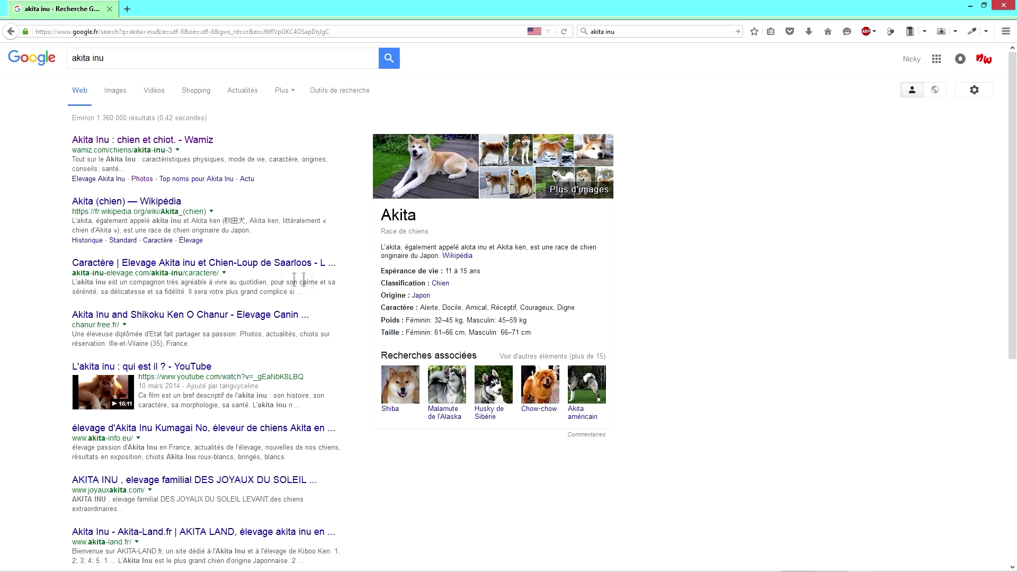
left_click(129, 142)
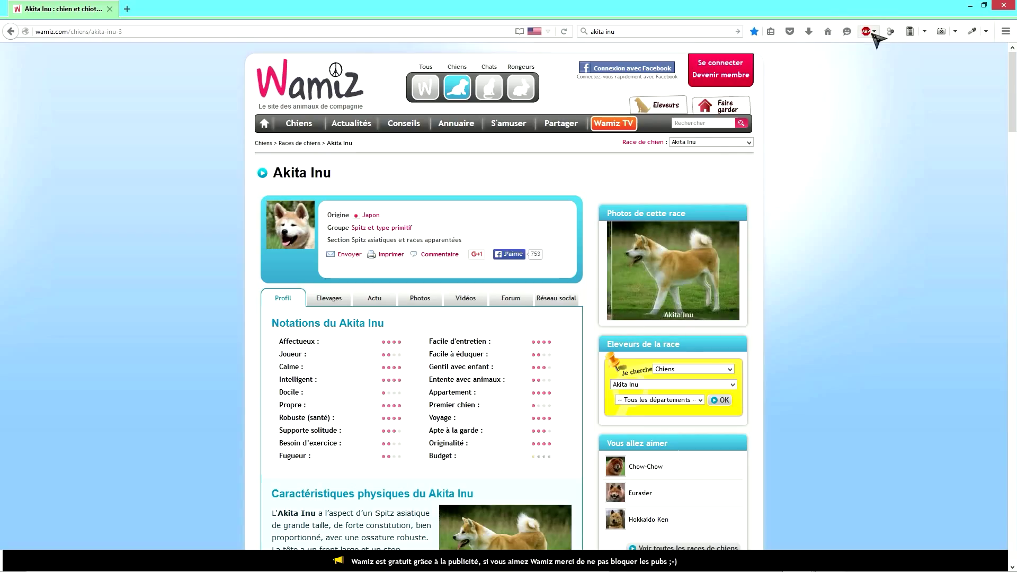
Step: Select the "Eleveurs de la race" heading as an element to hide and add the filter rule wamiz.com##H3
mouse_move(875, 37)
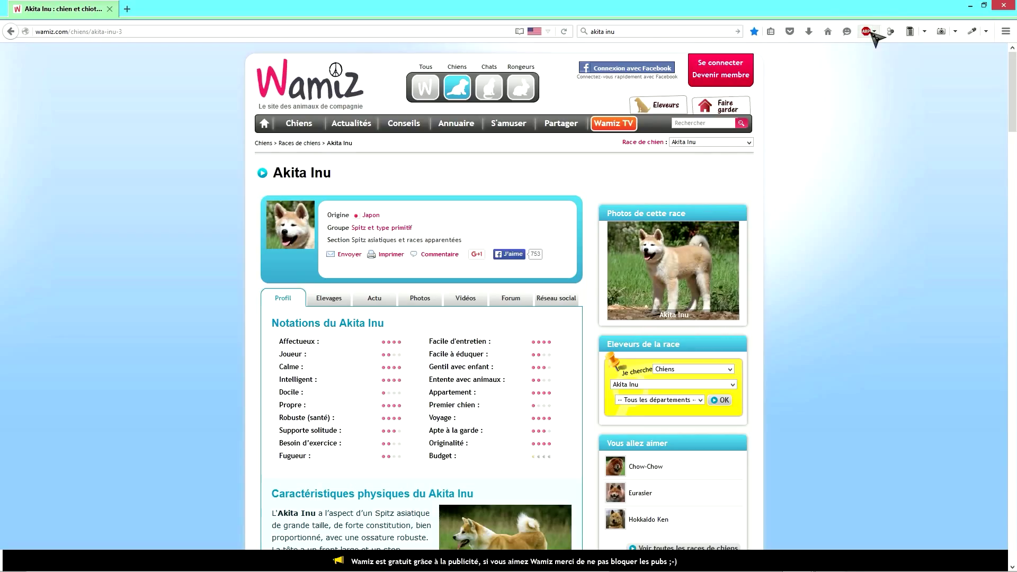
left_click(874, 32)
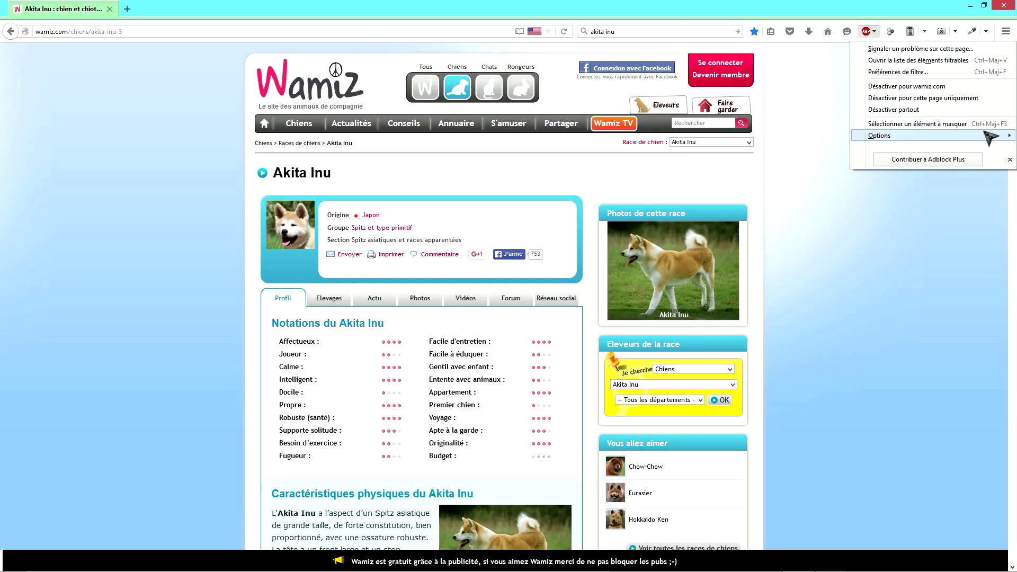
left_click(909, 125)
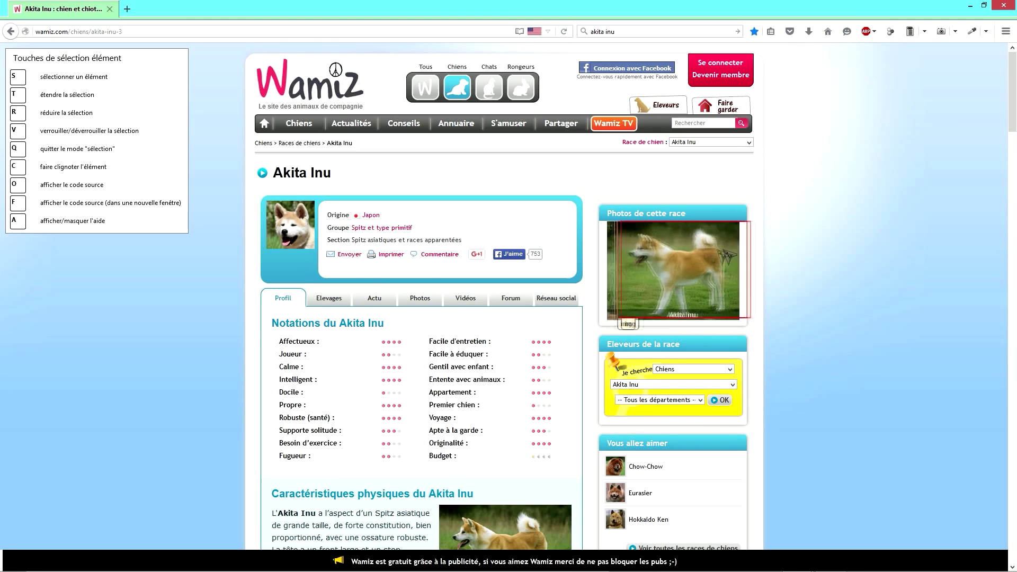
scroll(672, 297, "down", 5)
scroll(672, 371, "up", 5)
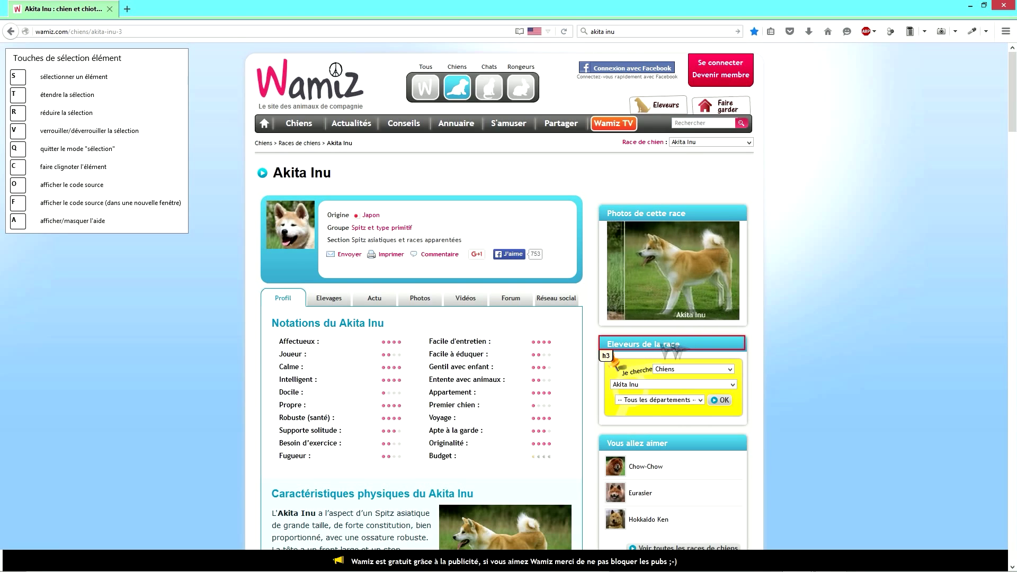
left_click(667, 350)
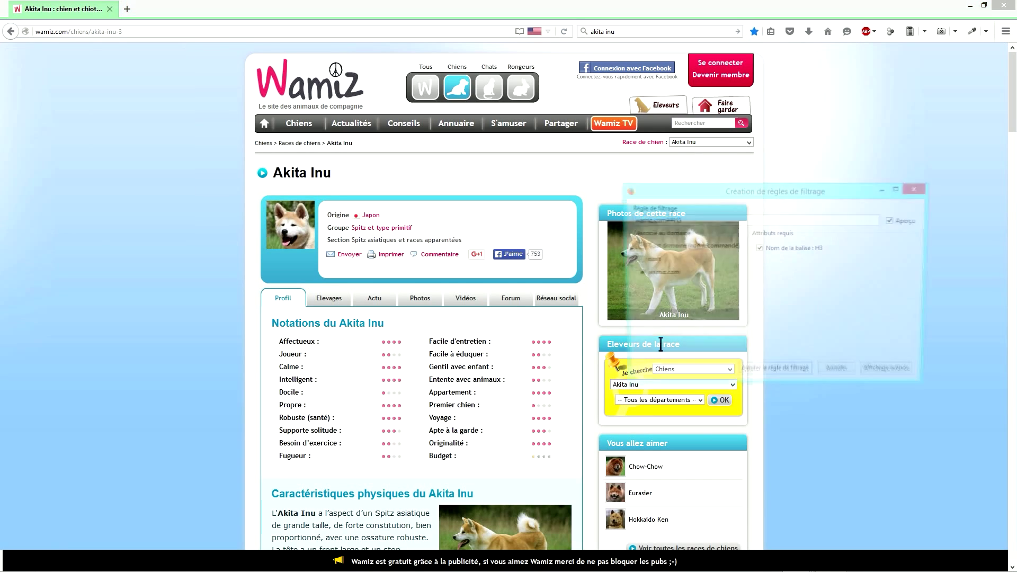
left_click_drag(789, 193, 710, 163)
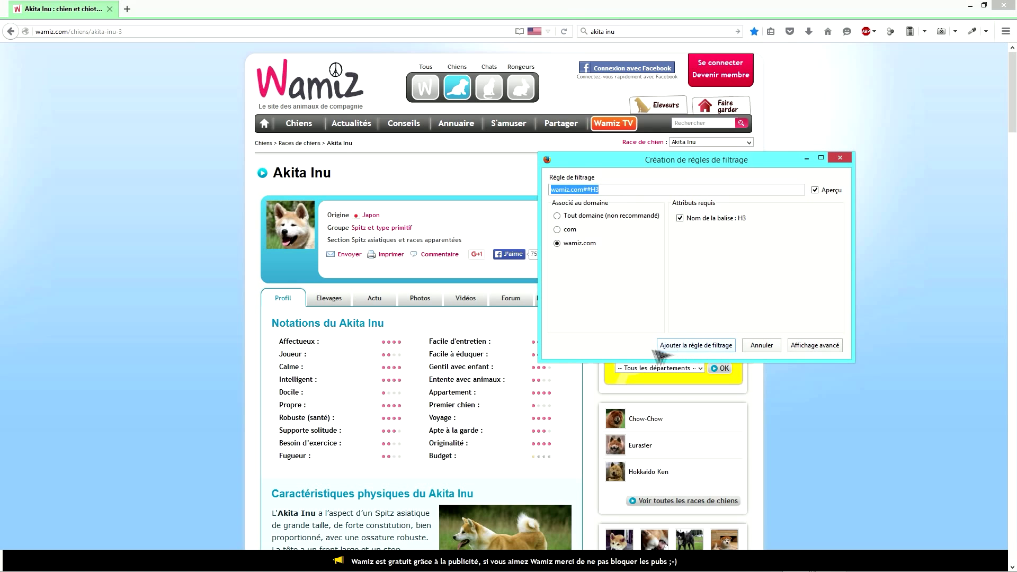
left_click(714, 345)
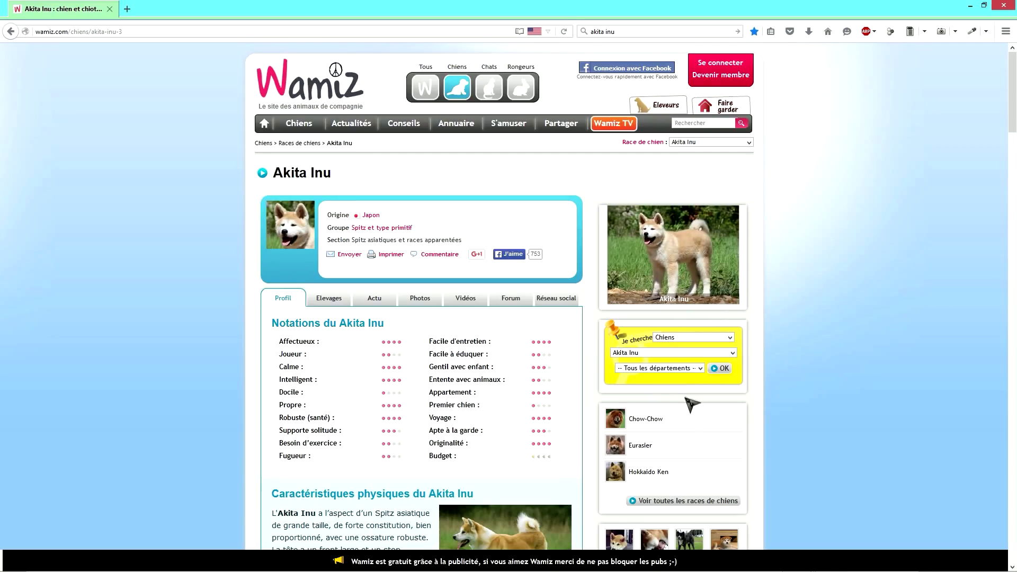
Step: Open the Adblock Plus filter preferences, view the filter subscriptions, and display the custom element-hiding rules
left_click(875, 33)
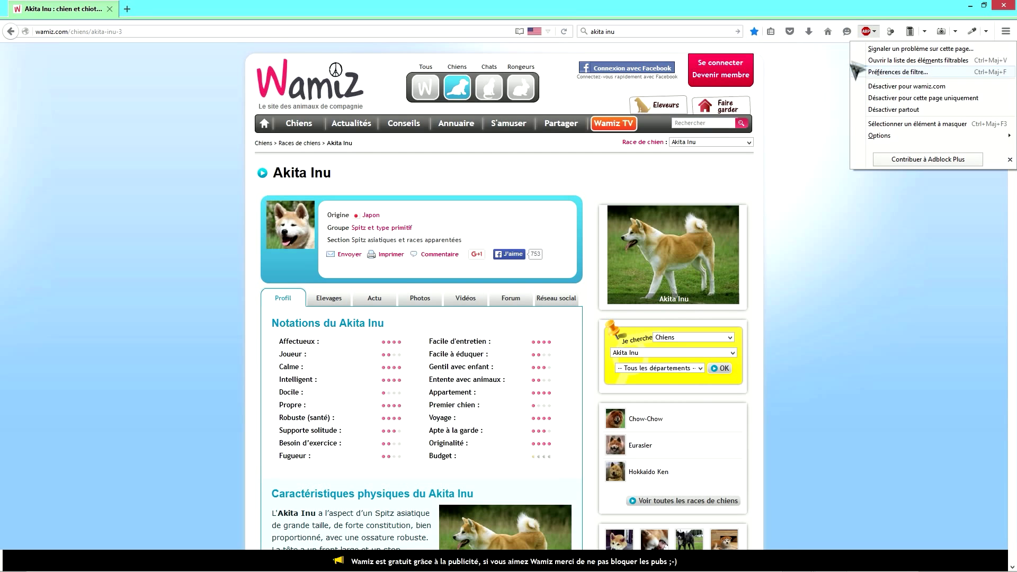
left_click(921, 74)
left_click_drag(404, 277, 588, 143)
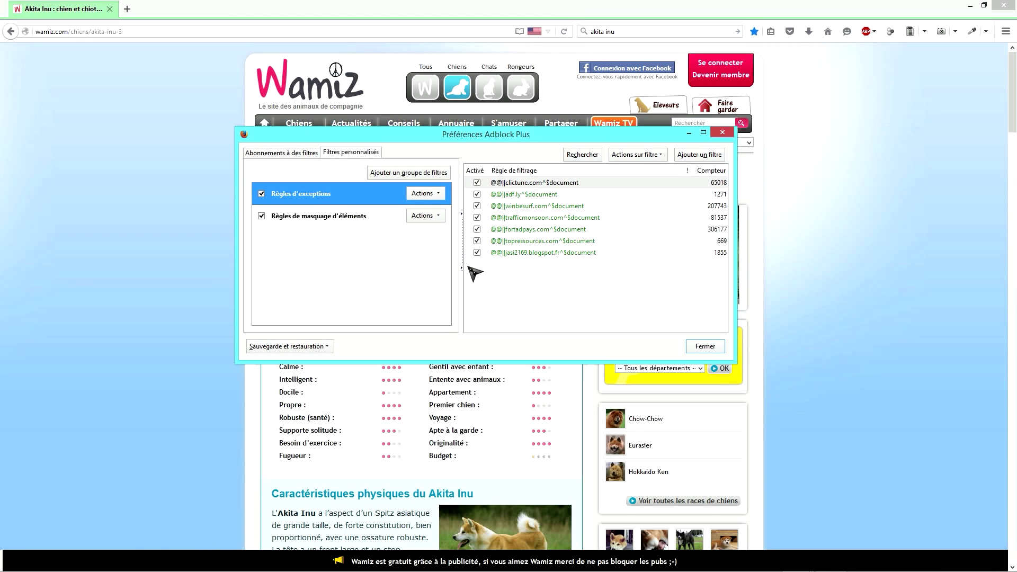
left_click(283, 153)
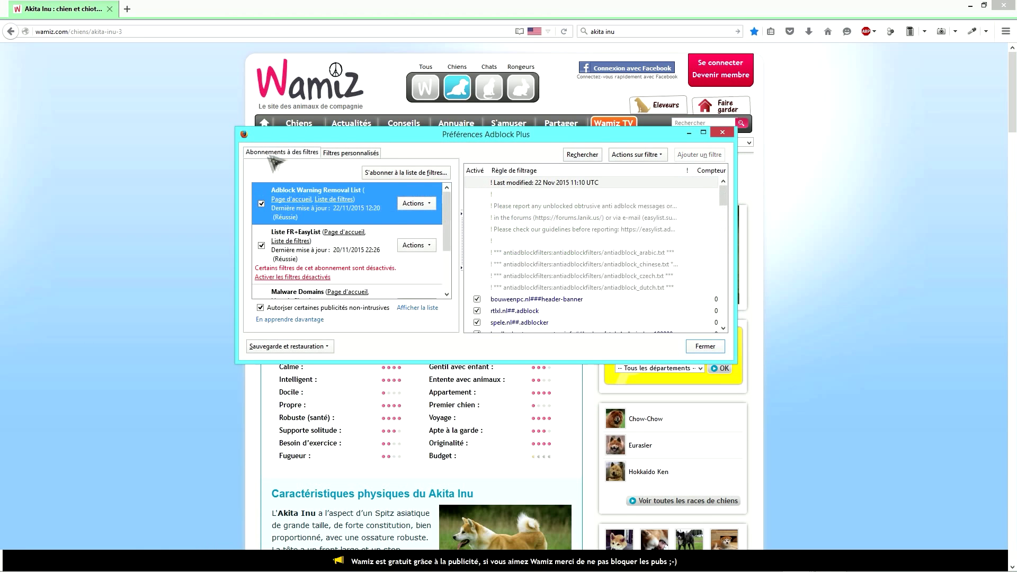
left_click(339, 154)
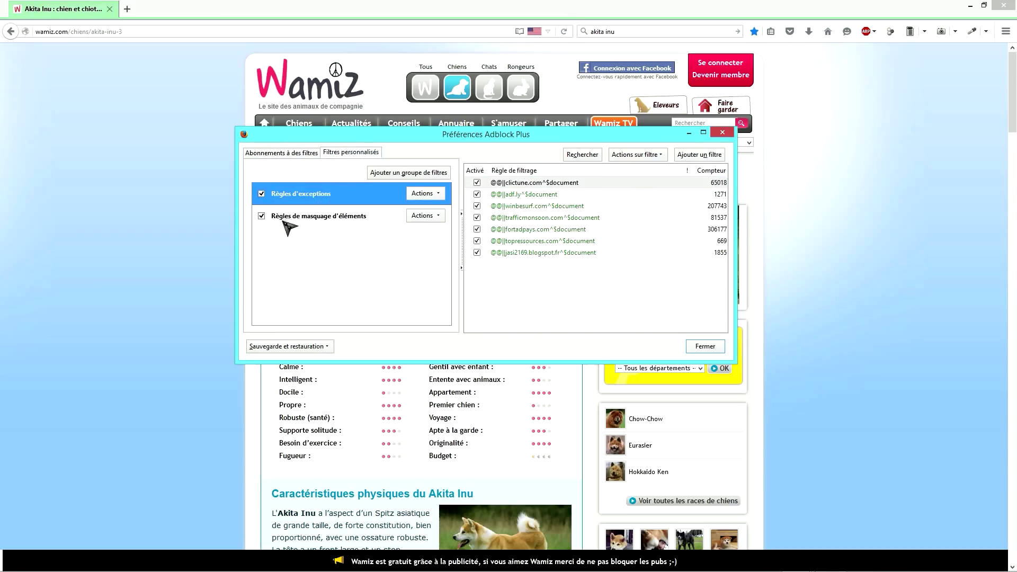
left_click(335, 222)
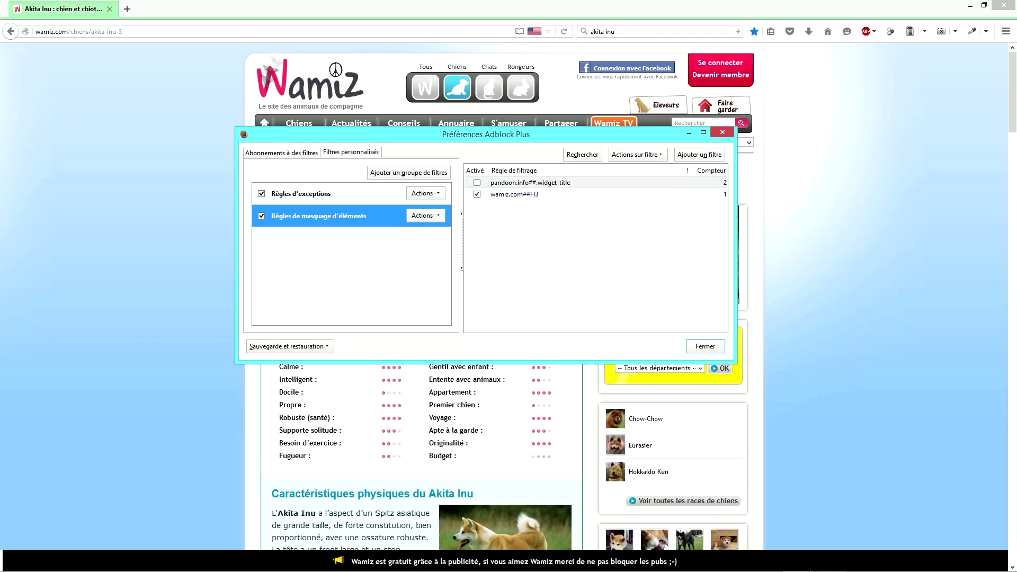
Step: Disable the wamiz.com##H3 filter rule, close the preferences, and reload the Wamiz page
left_click(560, 197)
left_click(477, 195)
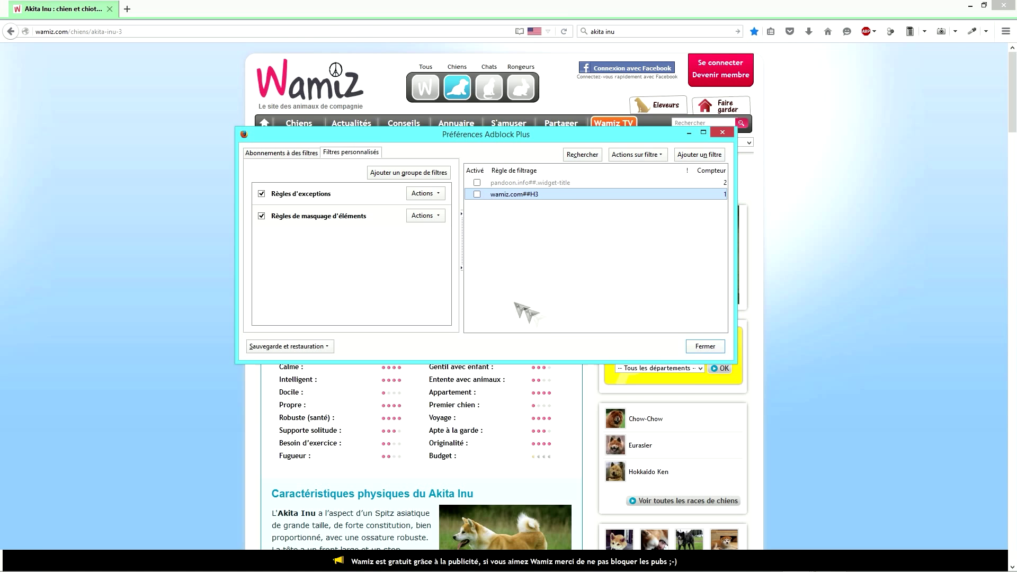
left_click(705, 347)
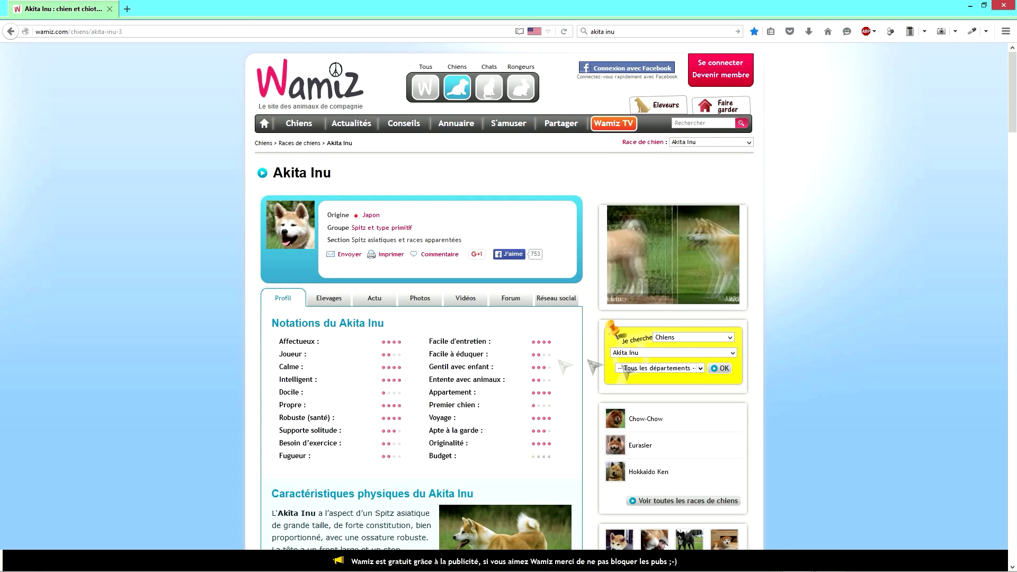
key("F5")
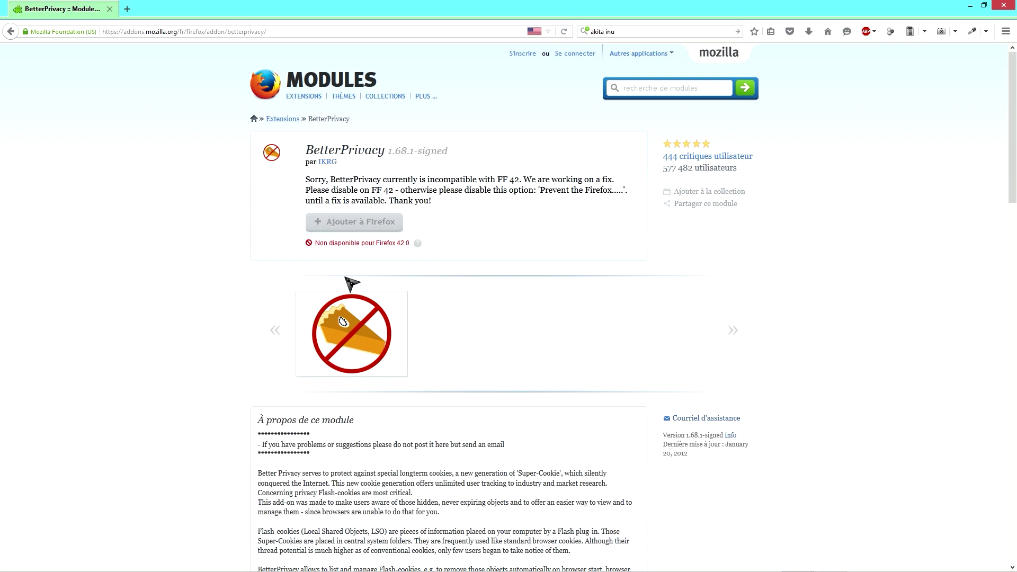
Step: Visit the Self-Destructing Cookies and ColorfulTabs add-on pages
left_click(228, 32)
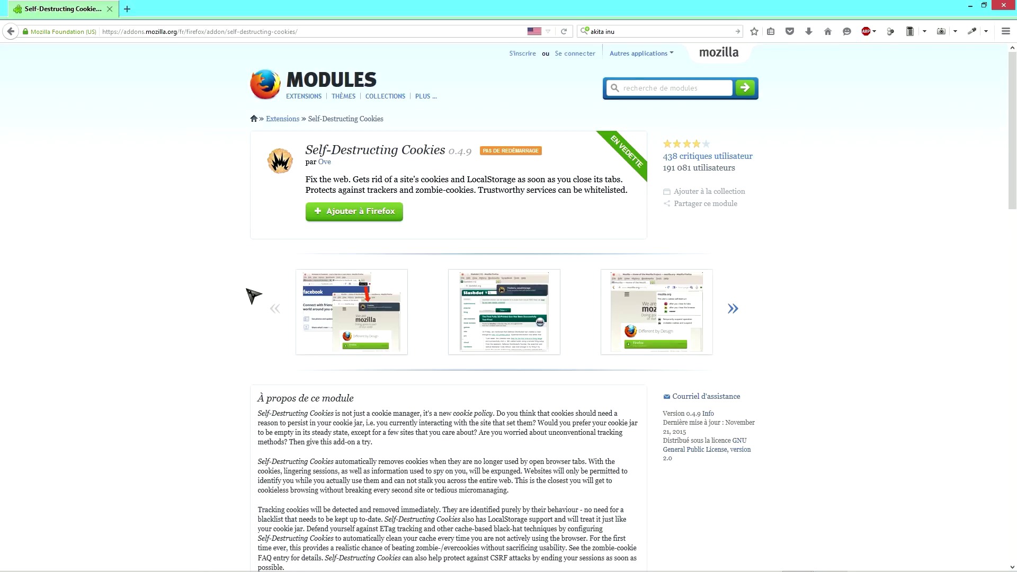
left_click(267, 289)
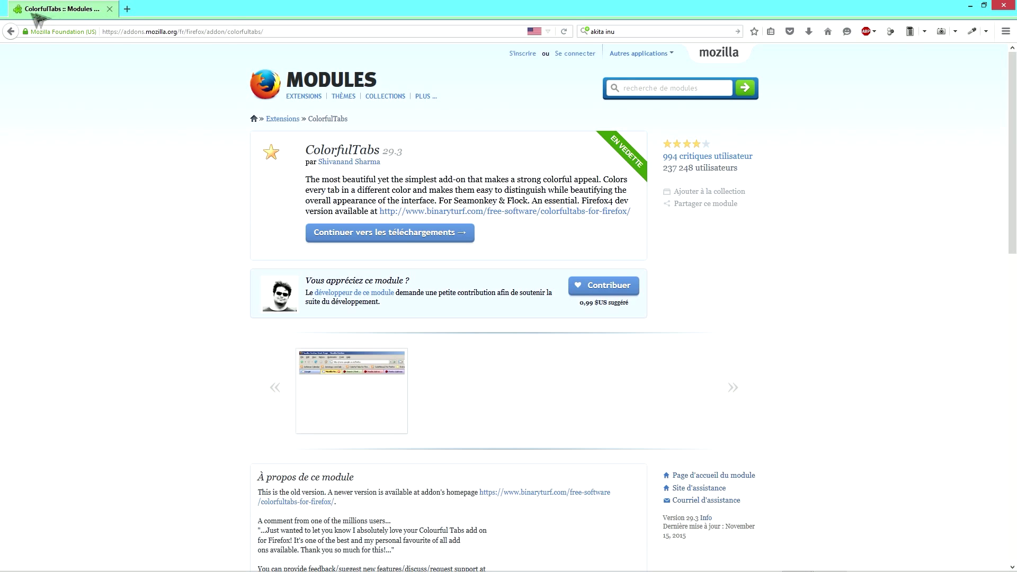
Step: Open four new tabs to preview the ColorfulTabs colouring, and close all four again
left_click(127, 9)
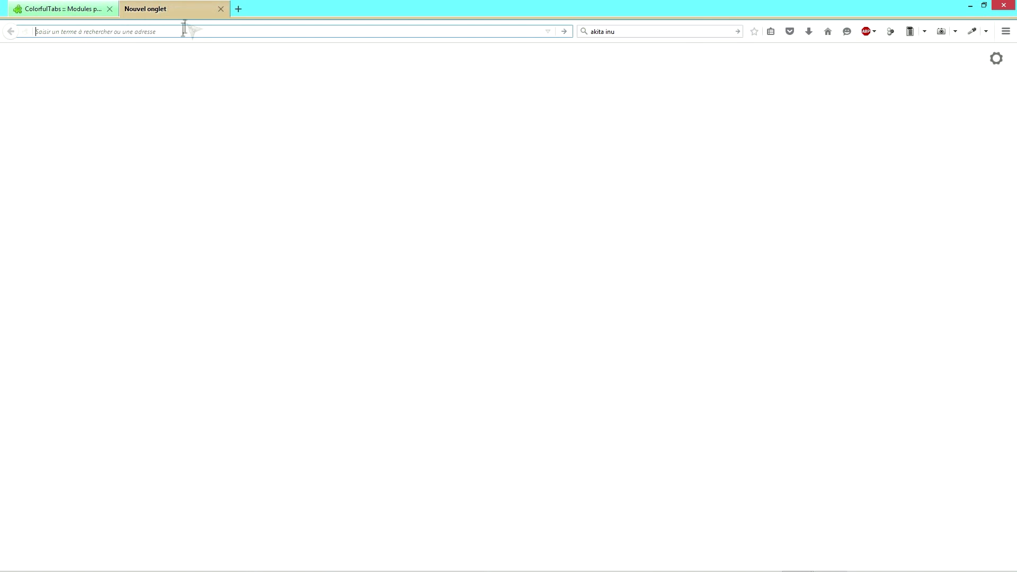
left_click(238, 9)
left_click(348, 9)
left_click(459, 9)
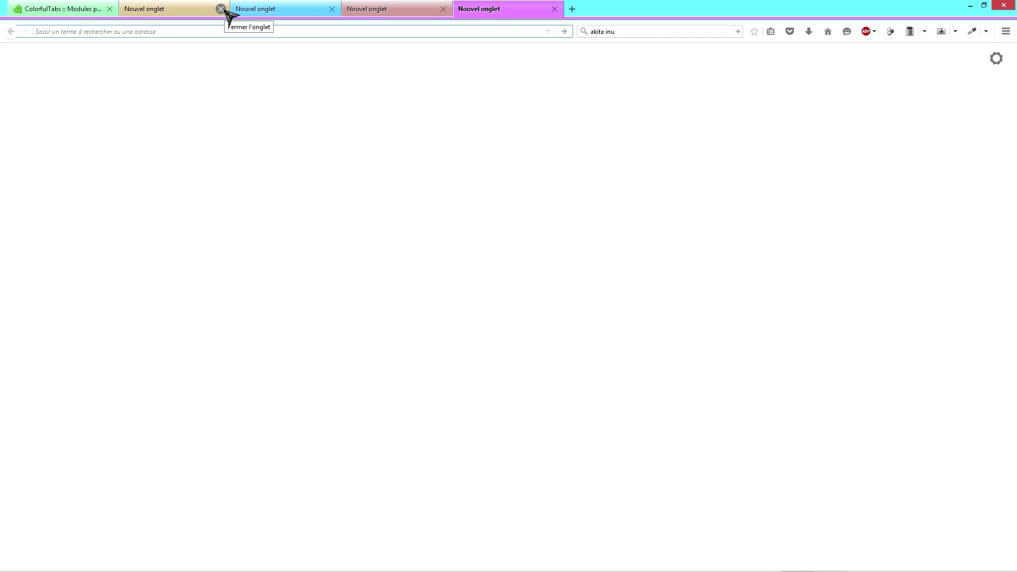
left_click(221, 9)
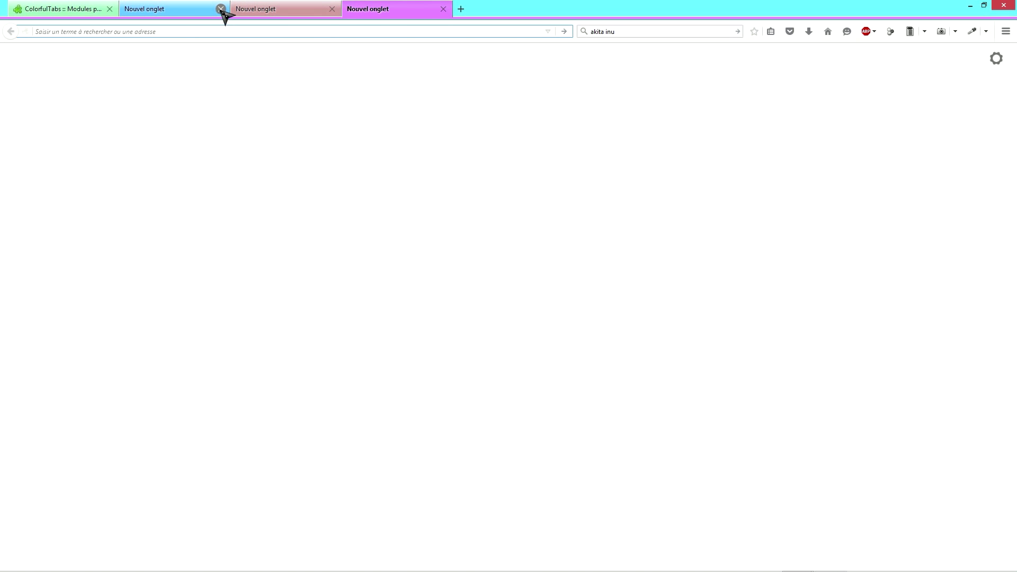
left_click(221, 9)
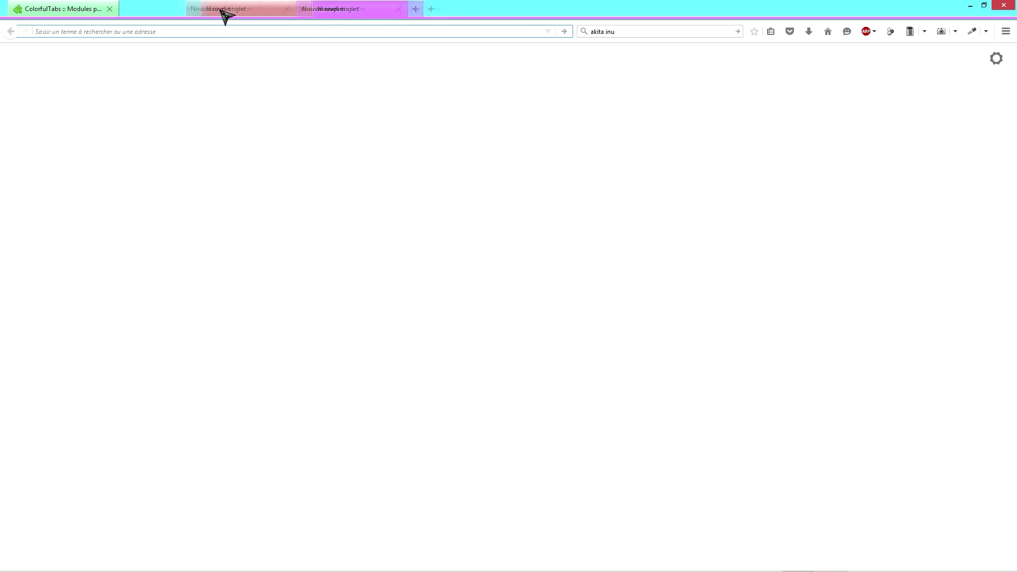
left_click(221, 9)
left_click(221, 9)
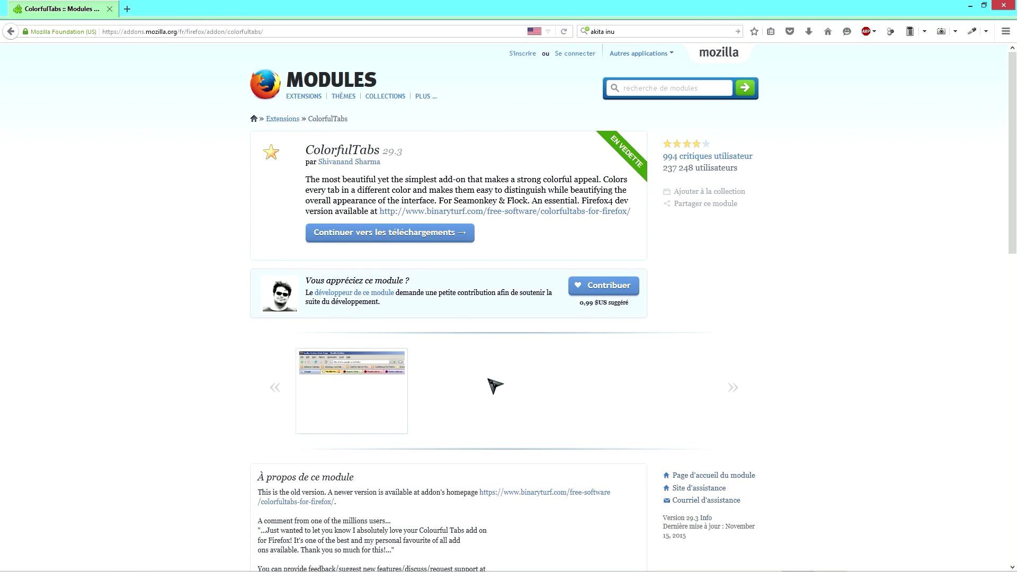
left_click(186, 31)
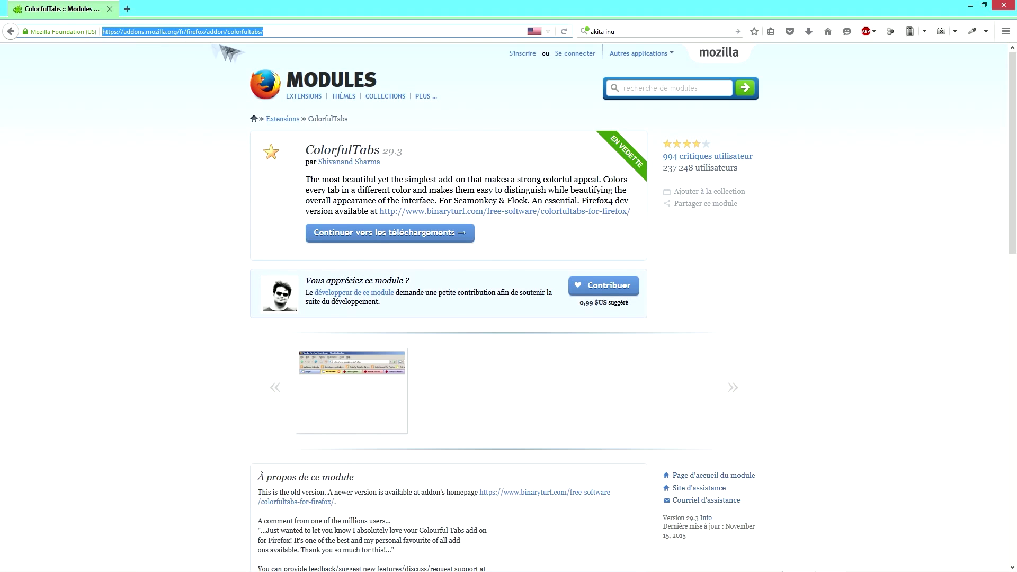
type("https://addons.mozilla.org/fr/firefox/addon/video-downloadhelper/")
key("Return")
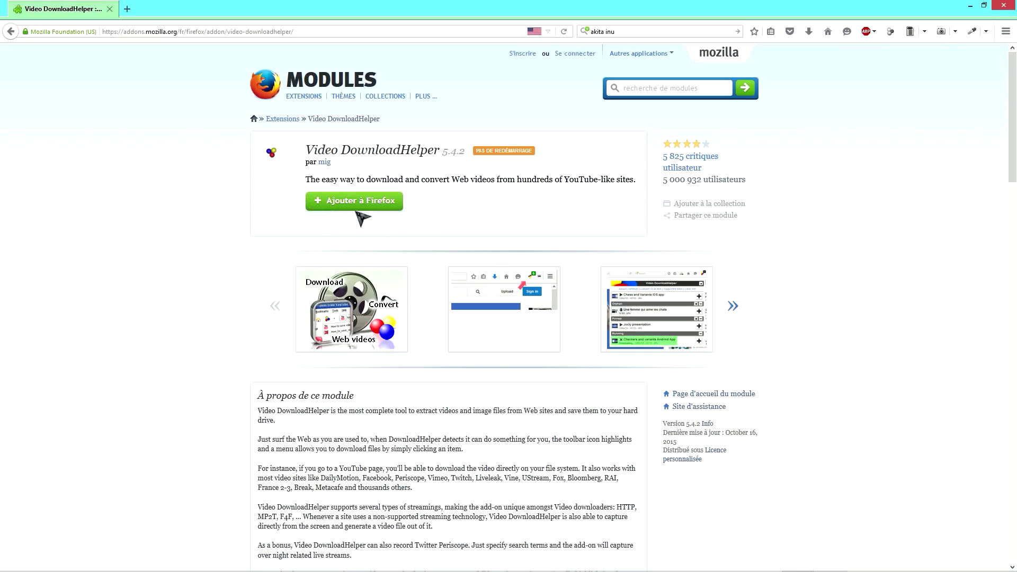
Step: Open Video DownloadHelper's list of supported sites and look through its entries
left_click(910, 32)
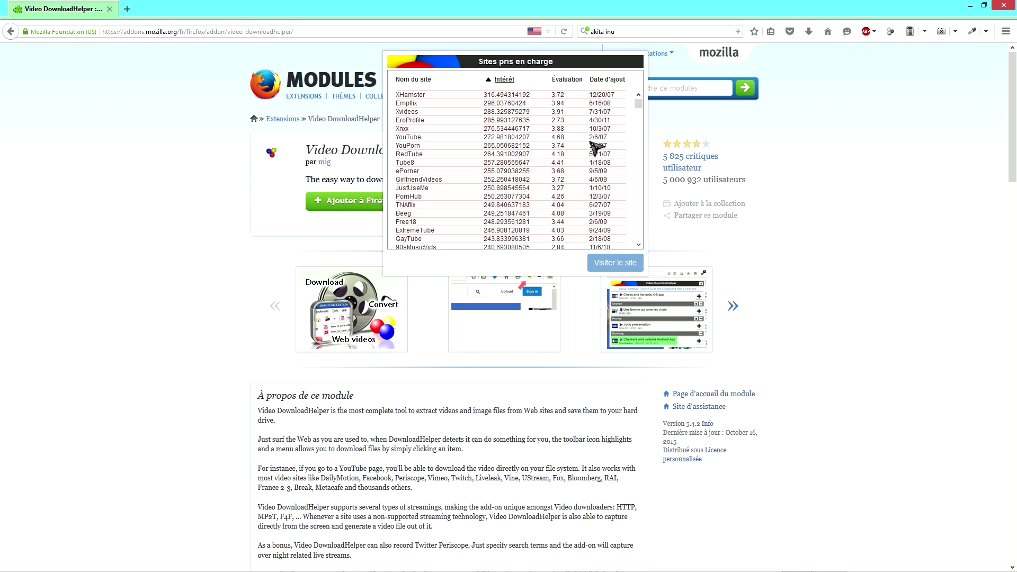
scroll(575, 151, "down", 1)
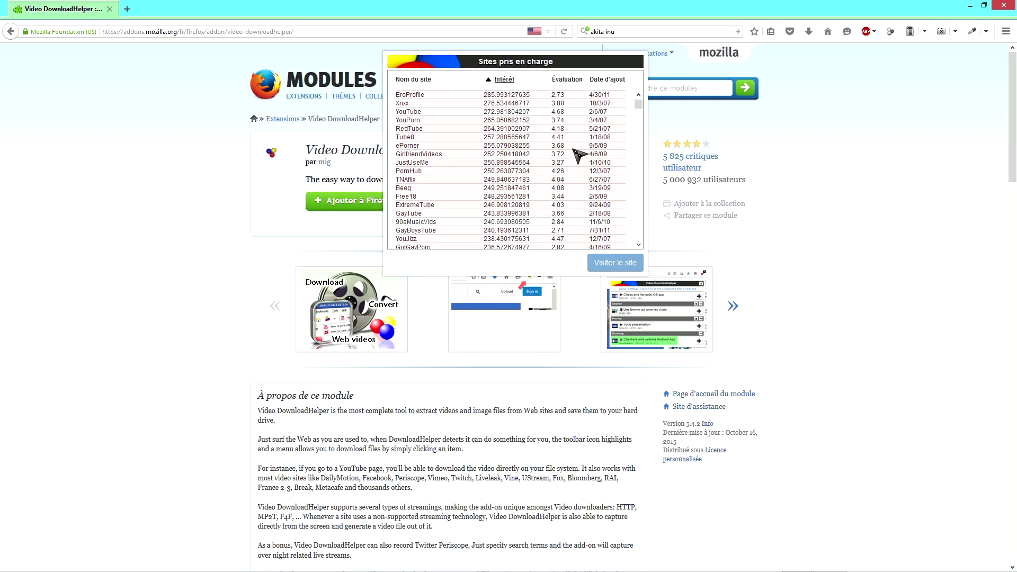
scroll(580, 159, "down", 15)
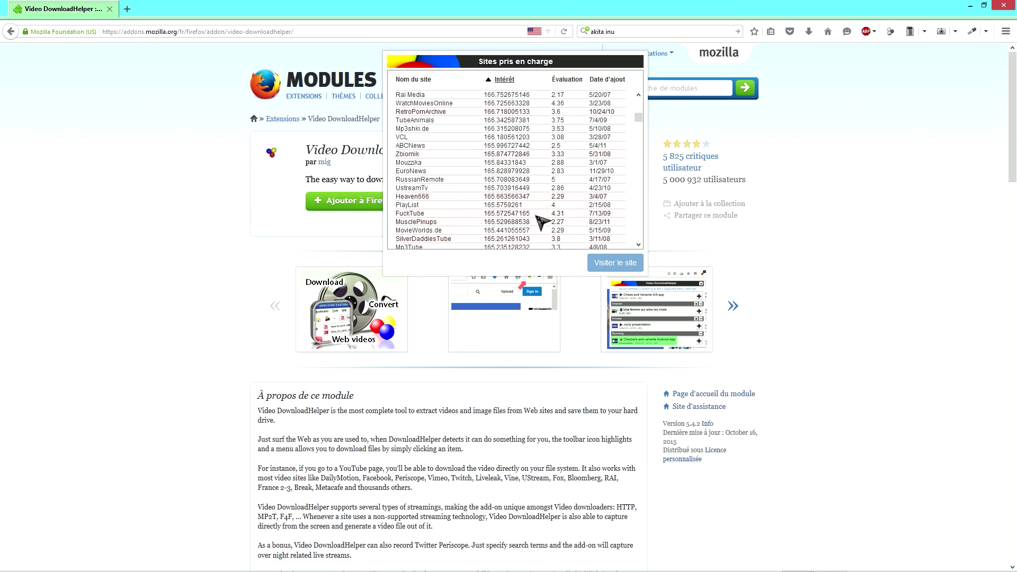
Step: Look further down Video DownloadHelper's list of supported sites
scroll(537, 214, "down", 15)
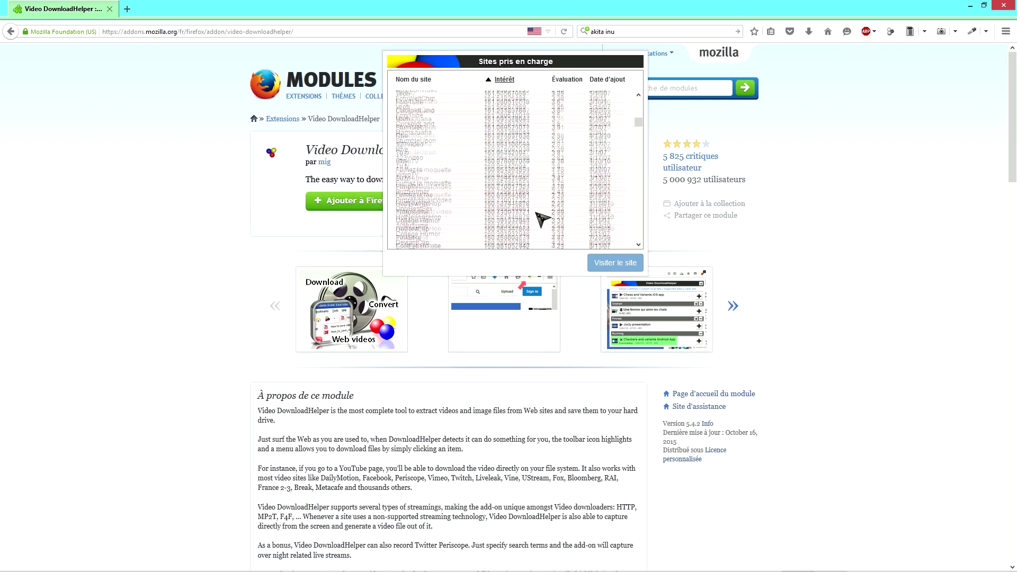
scroll(541, 217, "down", 15)
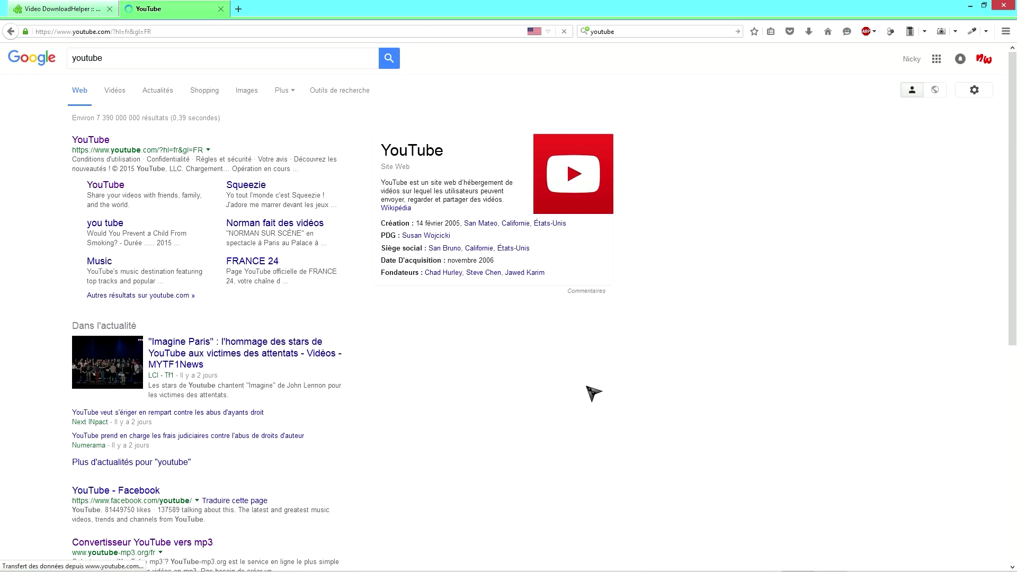
Step: Open the video CYPRIEN - MA PREMIÈRE BD ! on YouTube and look over its page
left_click(302, 187)
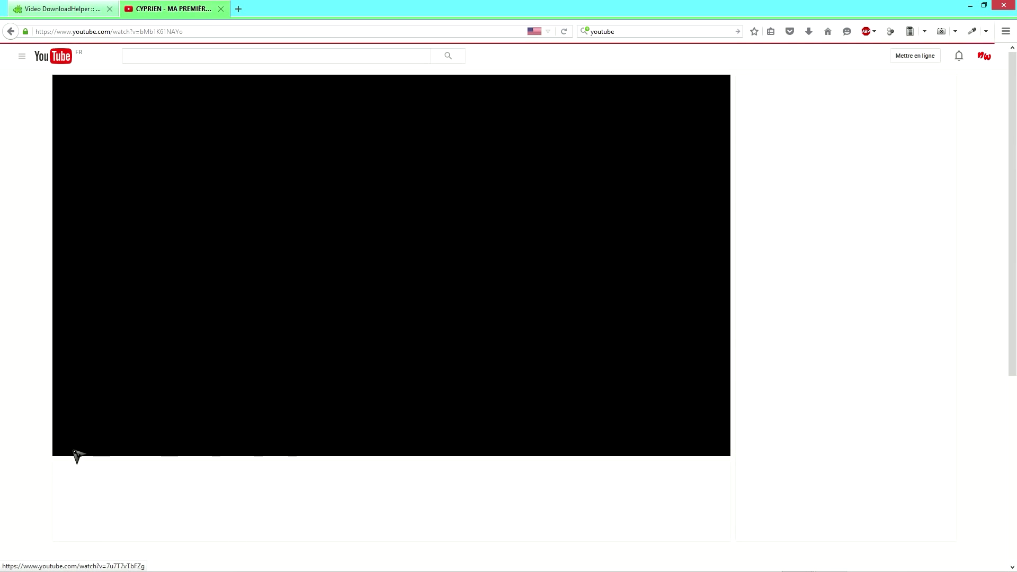
scroll(570, 465, "down", 7)
scroll(568, 469, "up", 7)
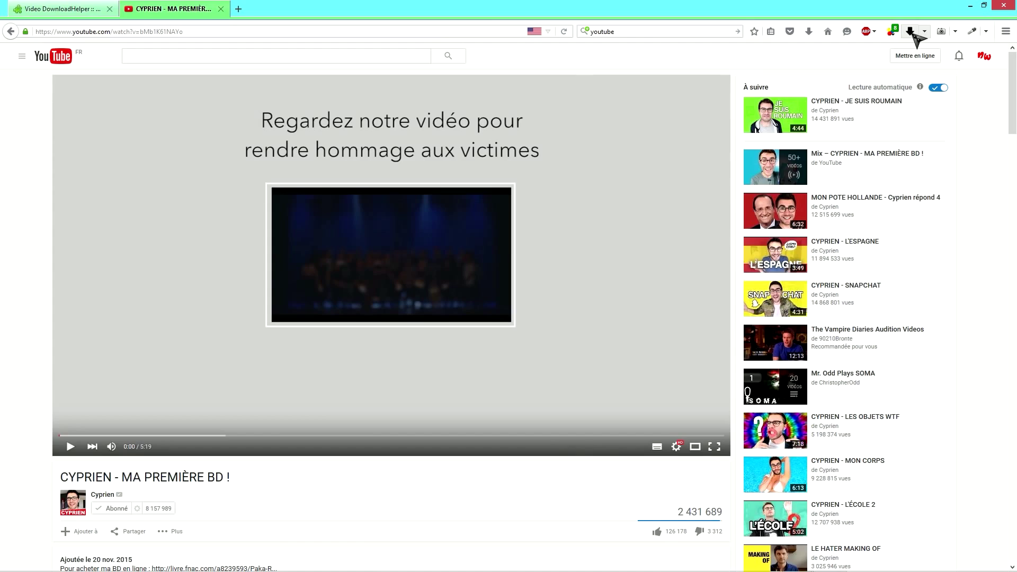
scroll(443, 454, "down", 10)
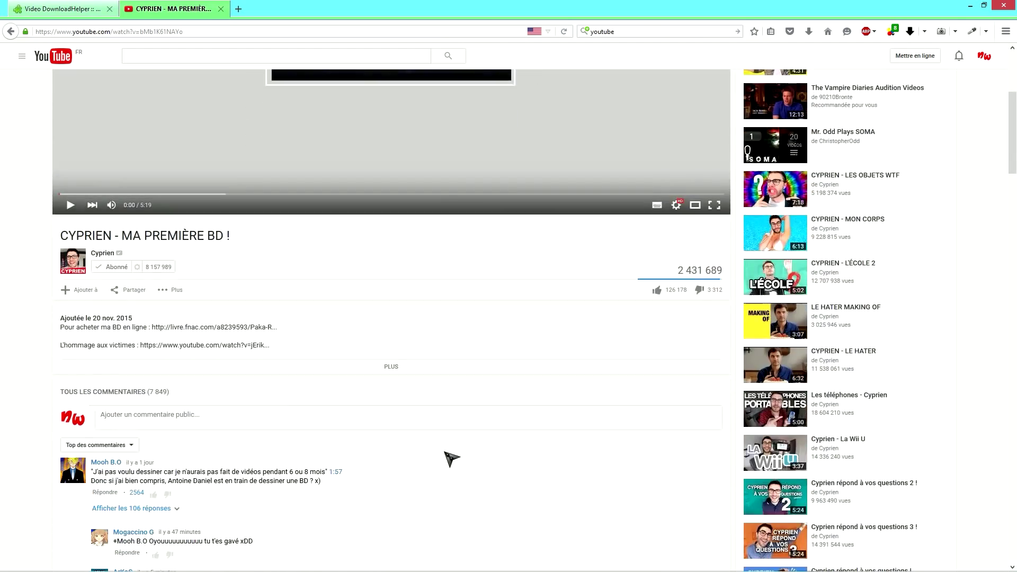
scroll(452, 462, "up", 10)
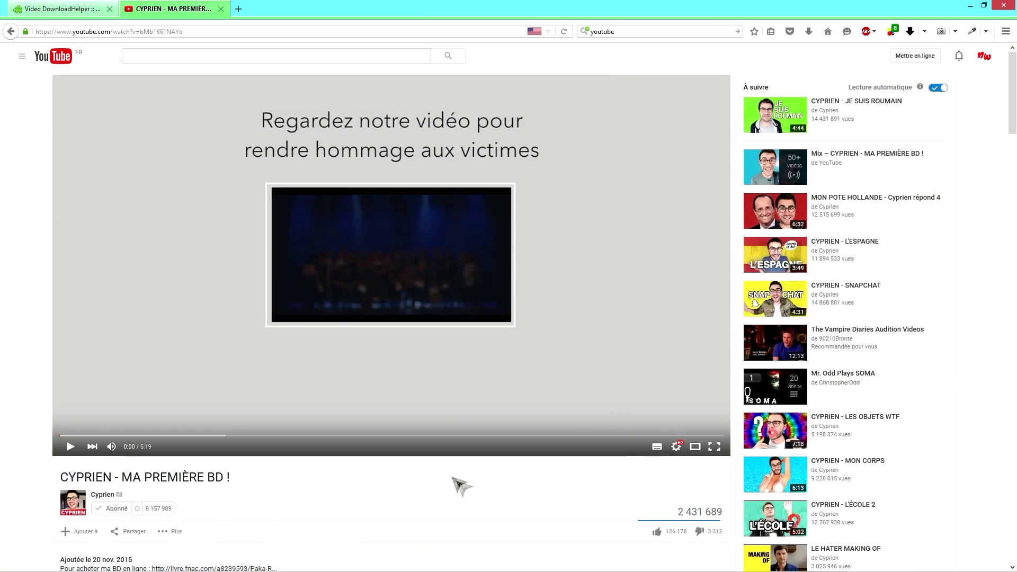
Step: Start saving the 1280x720 version of the YouTube video, select the mp4 extension in the file name, and cancel the save
left_click(924, 32)
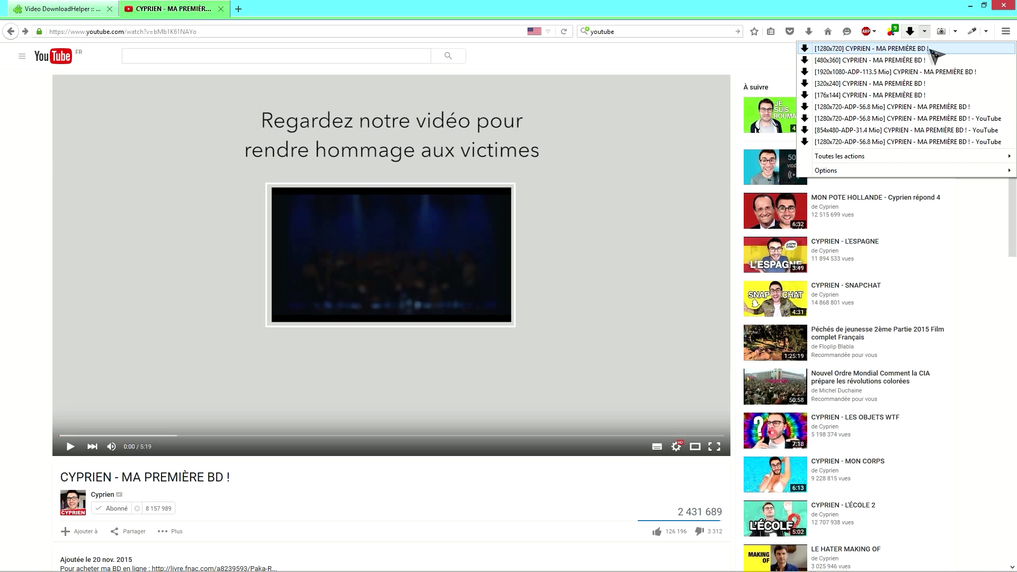
left_click(901, 49)
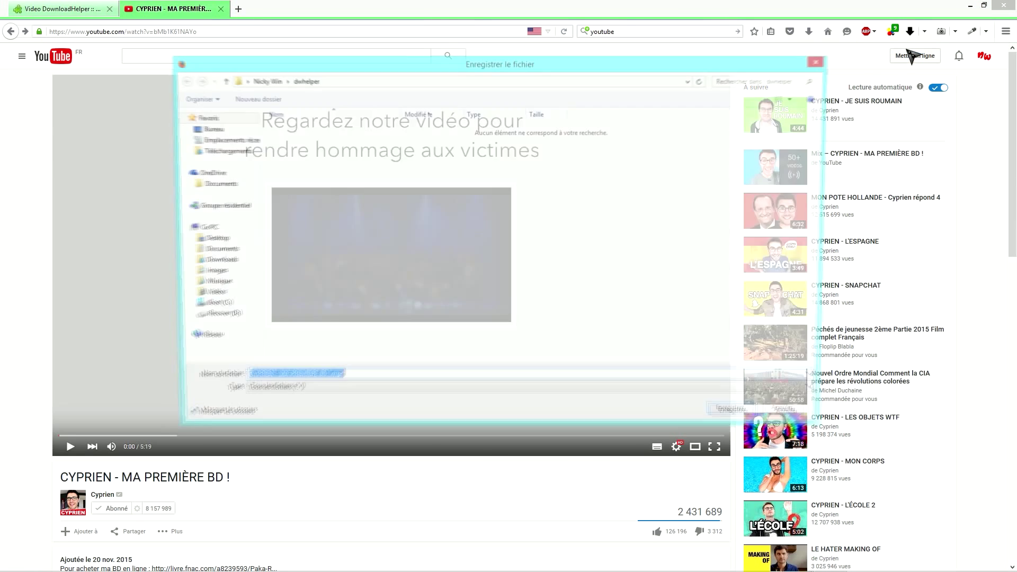
left_click_drag(353, 381, 323, 380)
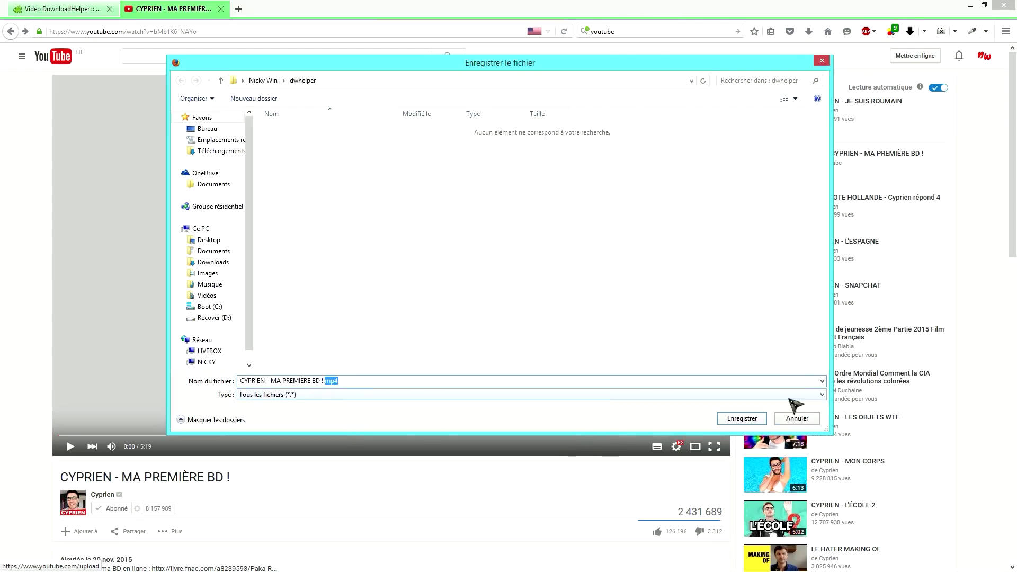
left_click(822, 60)
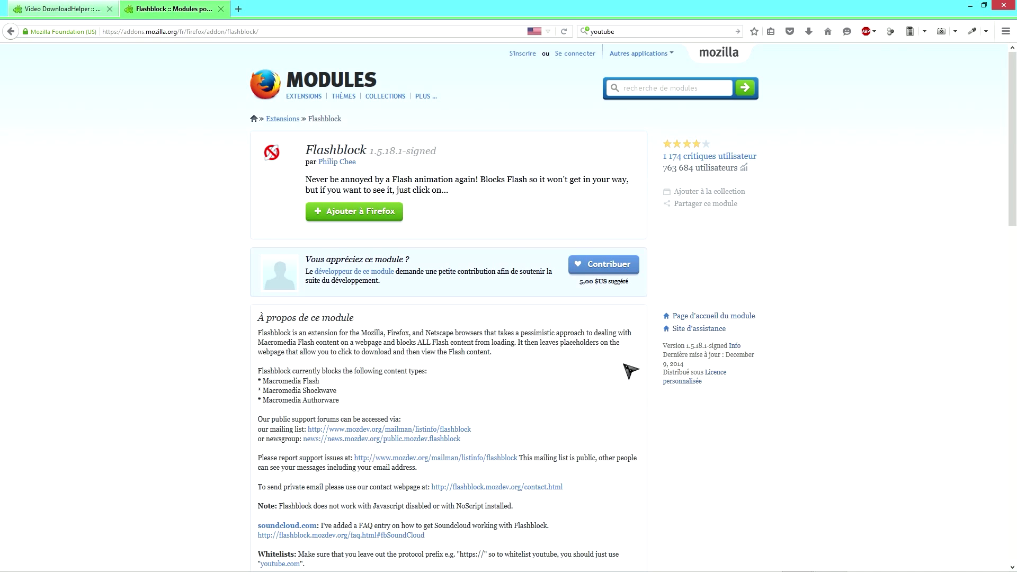
left_click(185, 32)
type("https://addons.mozilla.org/fr/firefox/addon/flagfox/")
key("Return")
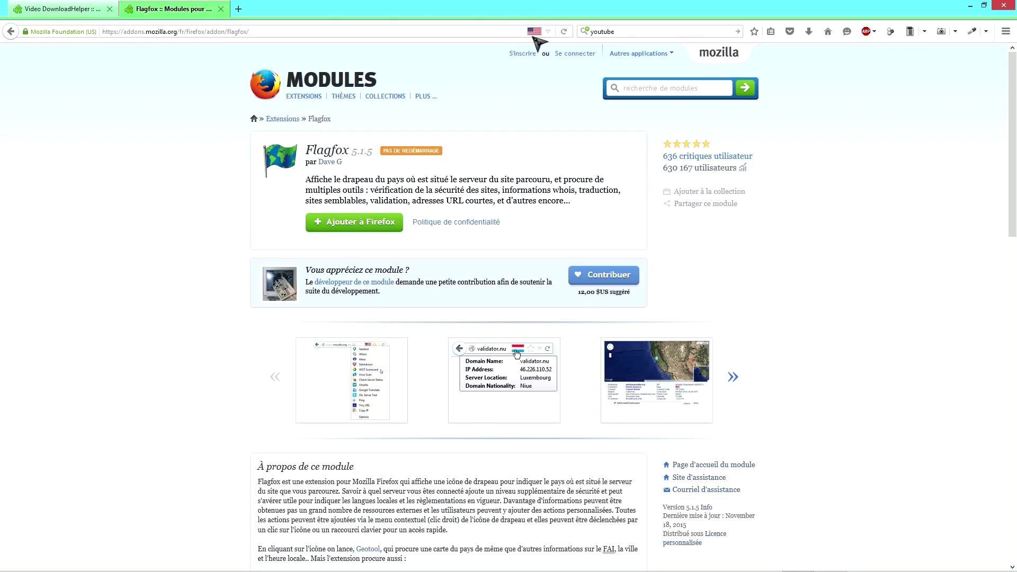
mouse_move(538, 31)
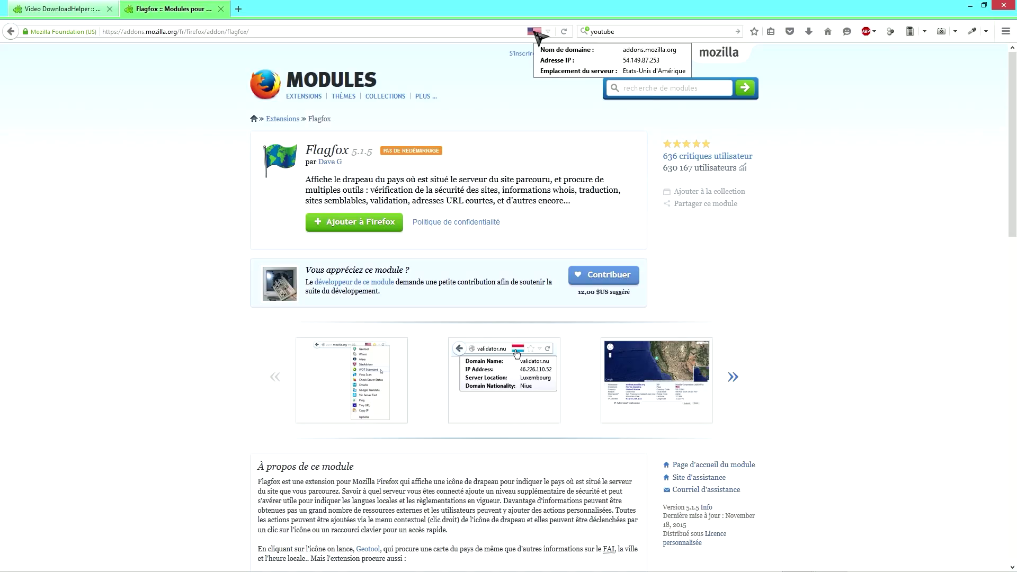
right_click(535, 32)
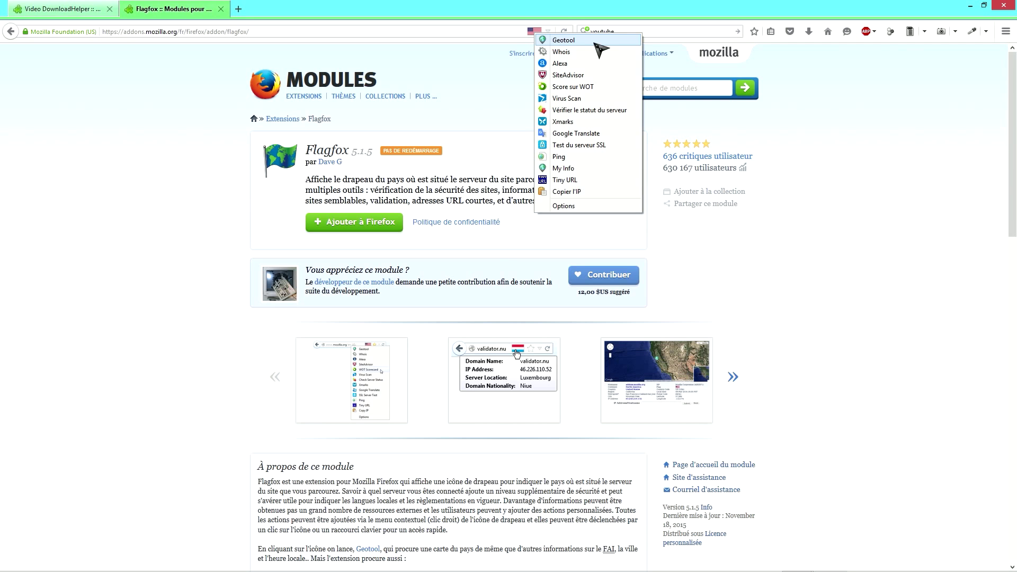
left_click(578, 42)
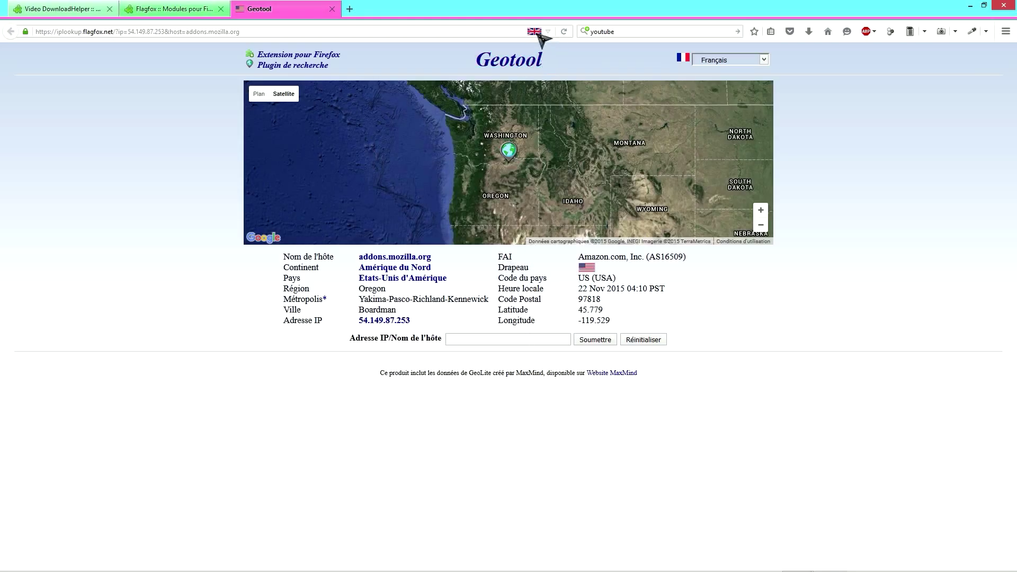
key("ctrl+w")
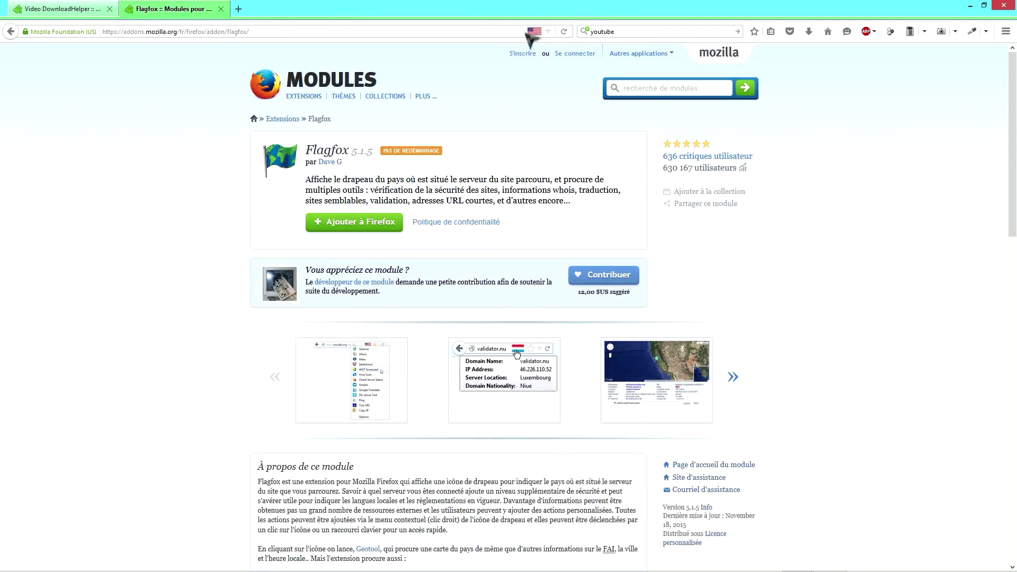
right_click(535, 32)
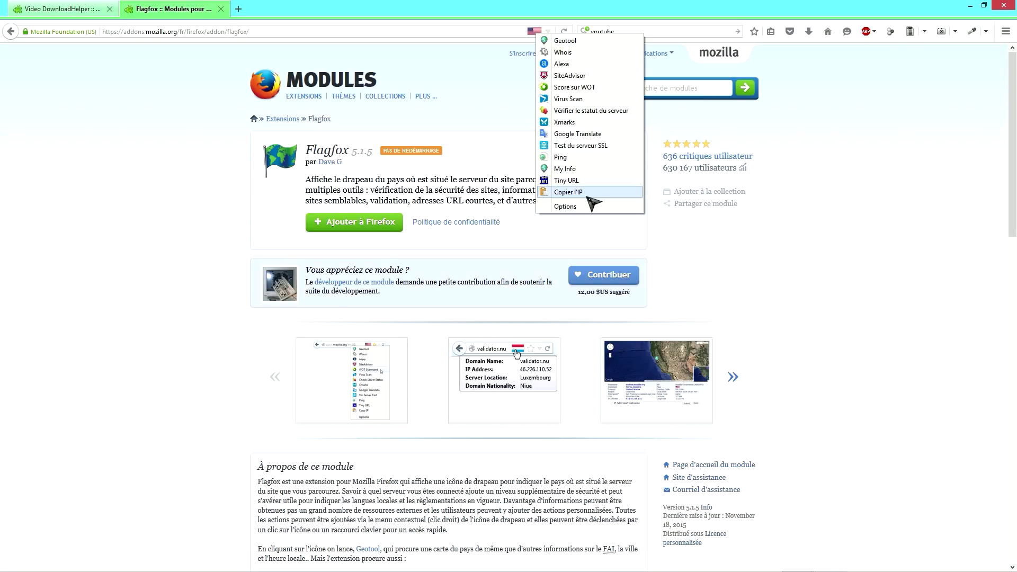
left_click(334, 371)
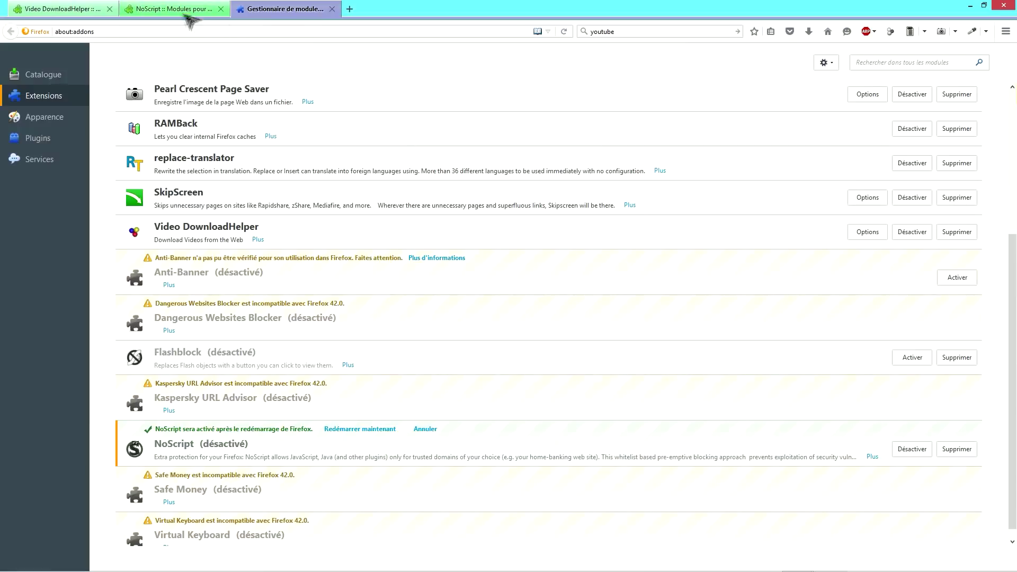
Step: View the NoScript add-on page, search for akita inu in a new tab, and open the Wamiz result
left_click(184, 14)
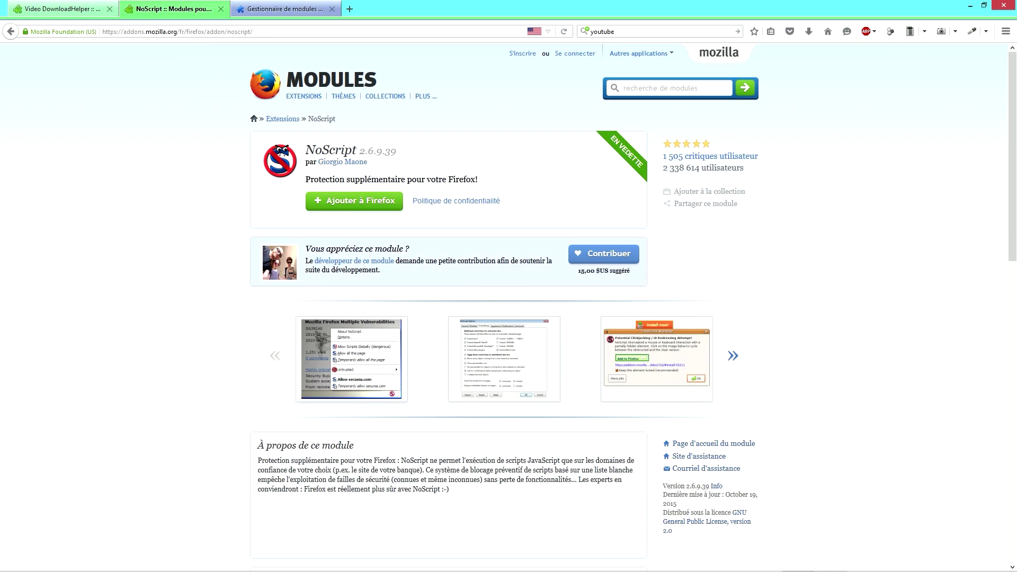
left_click(350, 9)
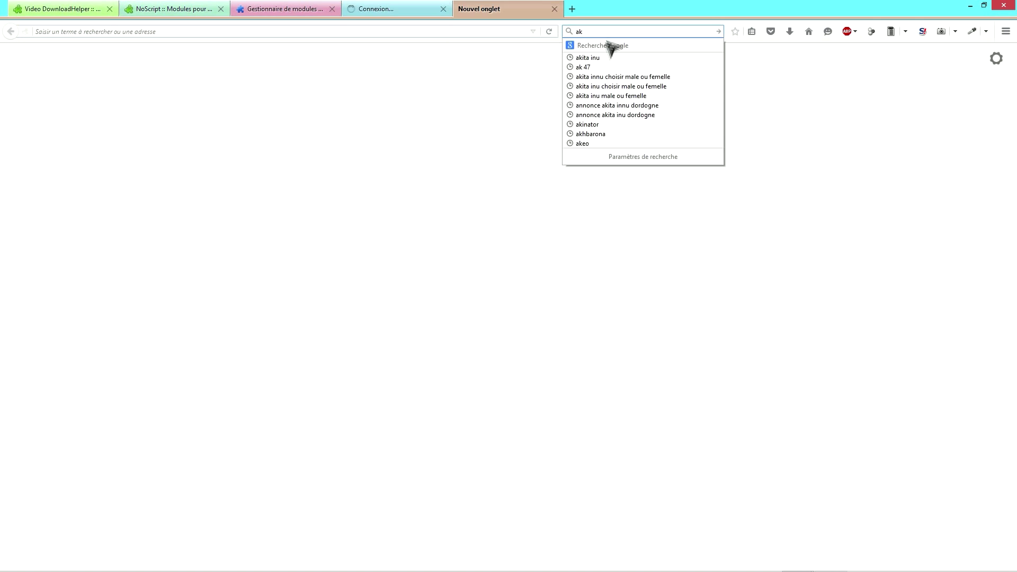
left_click(607, 60)
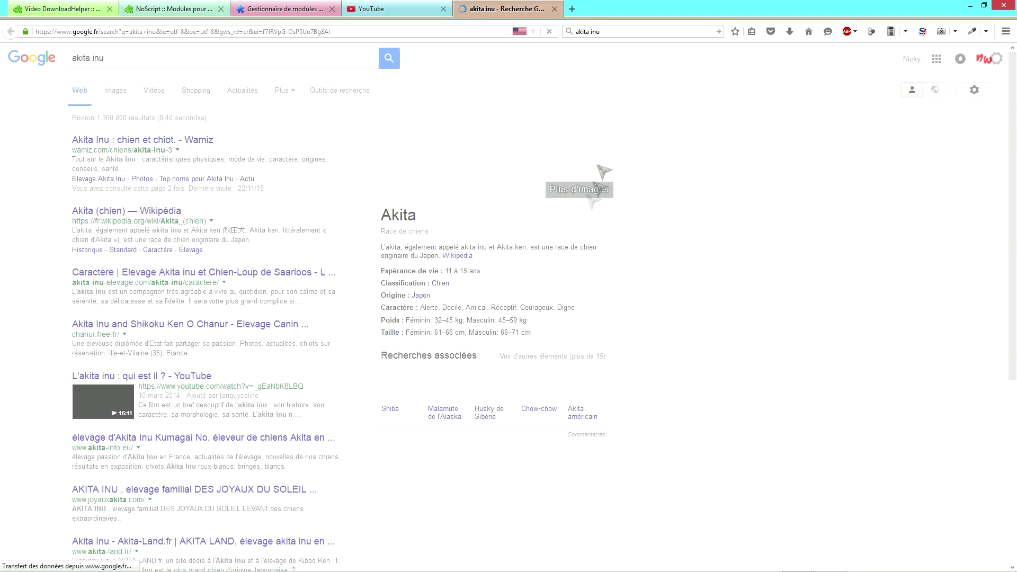
left_click(194, 150)
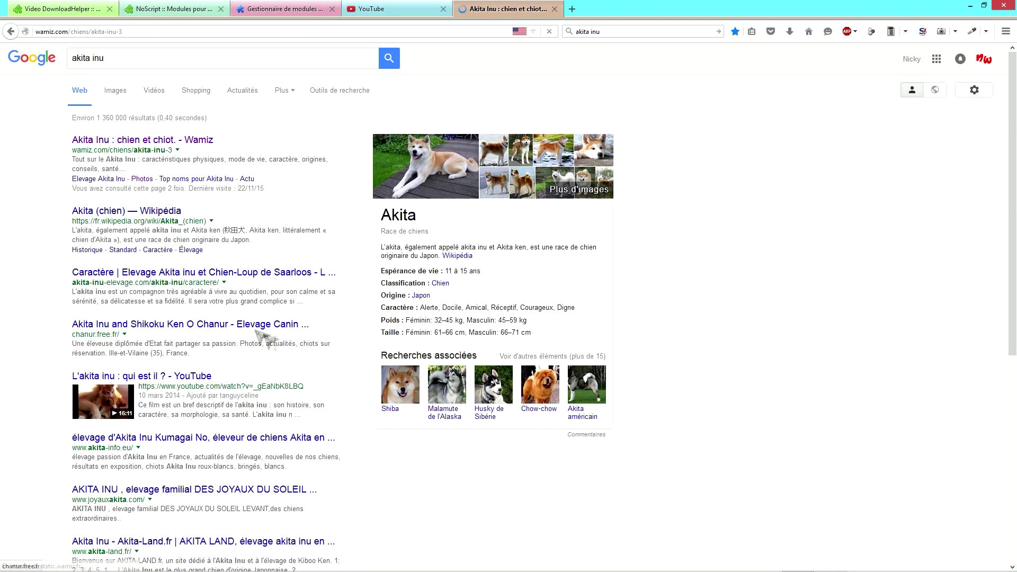
Step: Allow wamiz.com in NoScript, allow all remaining scripts on the page, and review its list of permissions
left_click(924, 32)
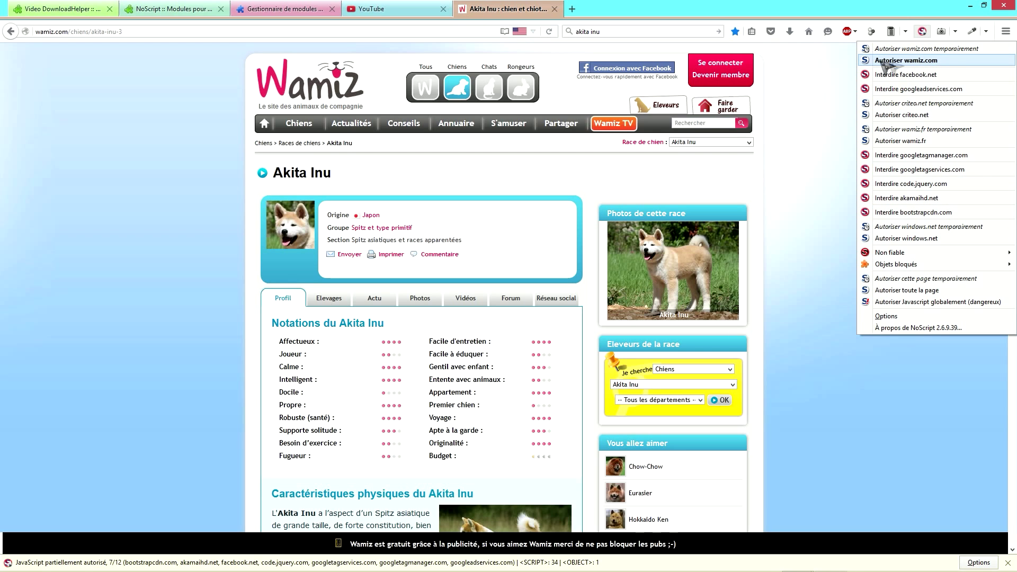
left_click(929, 61)
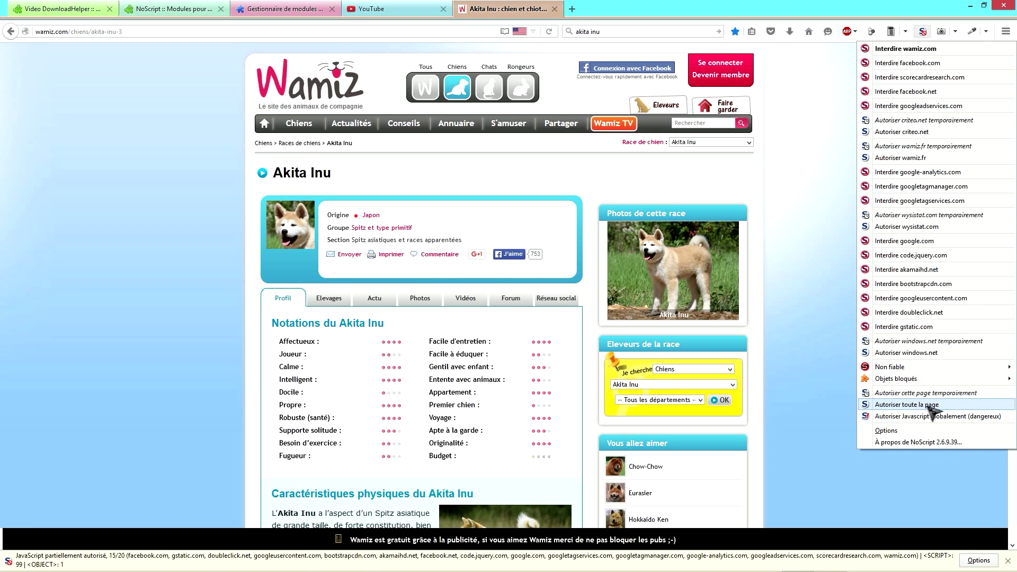
left_click(904, 417)
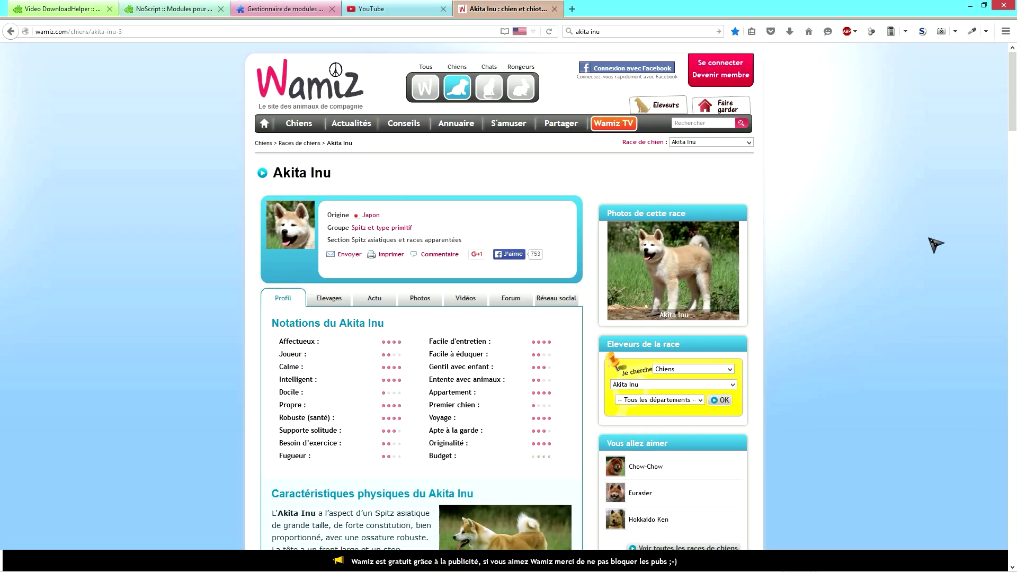
left_click(925, 33)
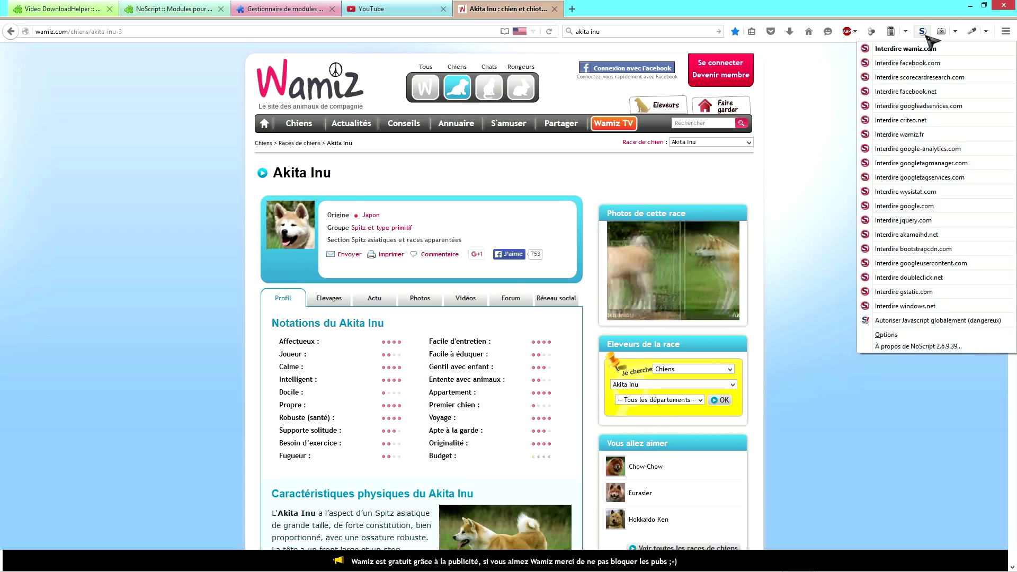
left_click(934, 322)
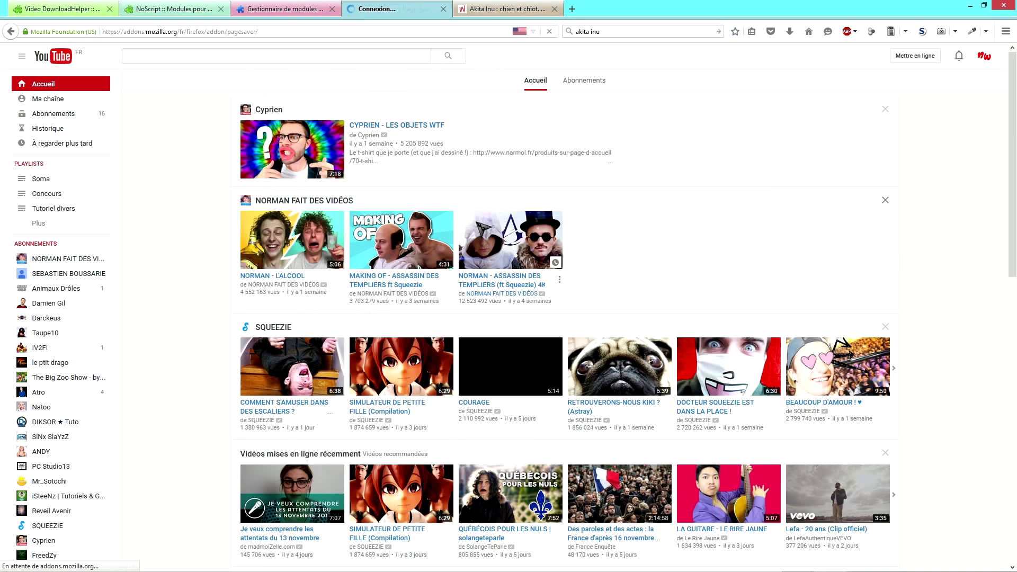
Step: Visit the Pearl Crescent Page Saver add-on page and view the tool's image capture options
left_click(371, 9)
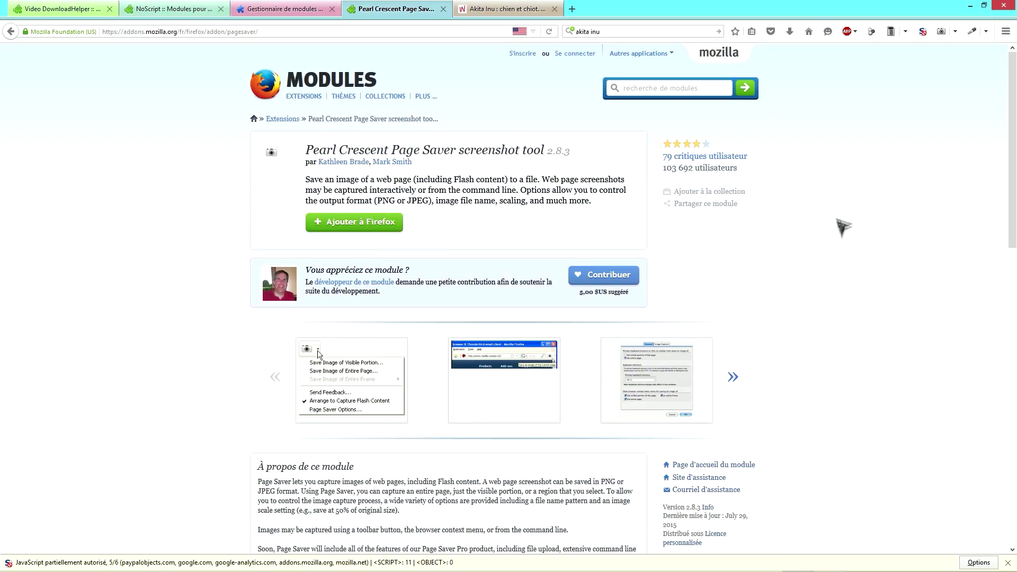
left_click(957, 32)
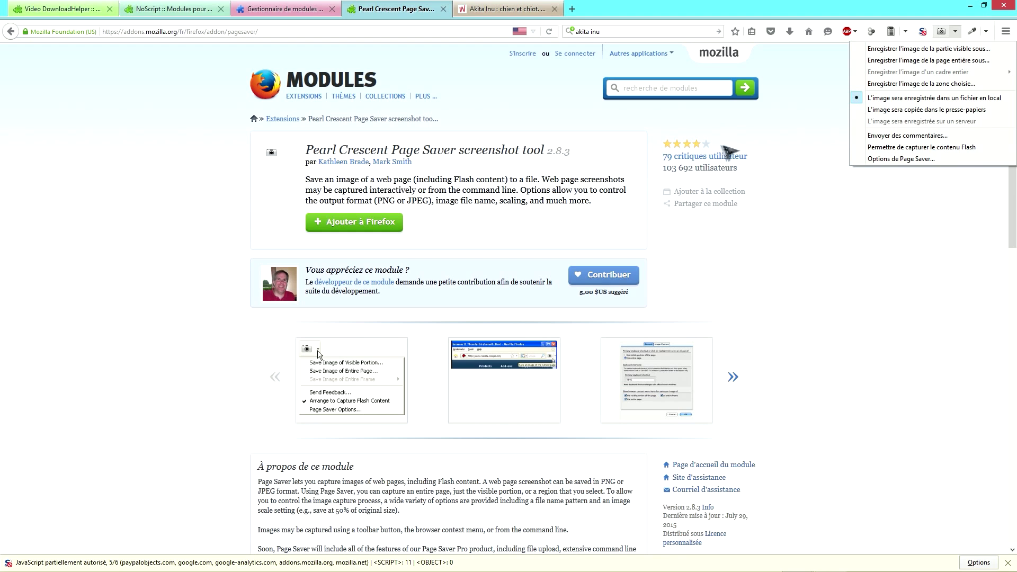
left_click(953, 382)
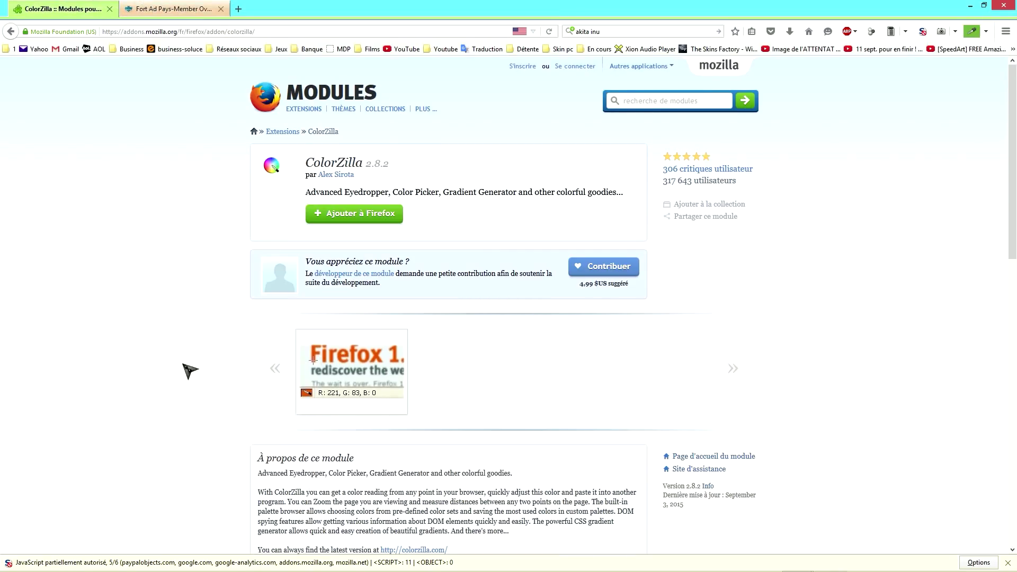
Step: Go from the ColorZilla page to the RAMBack add-on page and look over its description and reviews
left_click(10, 31)
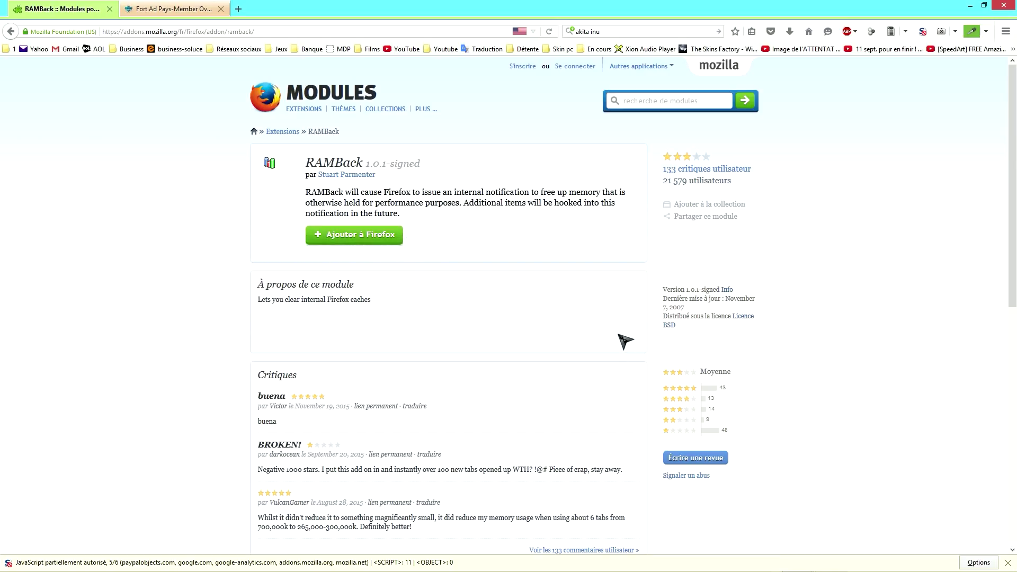
scroll(484, 431, "down", 3)
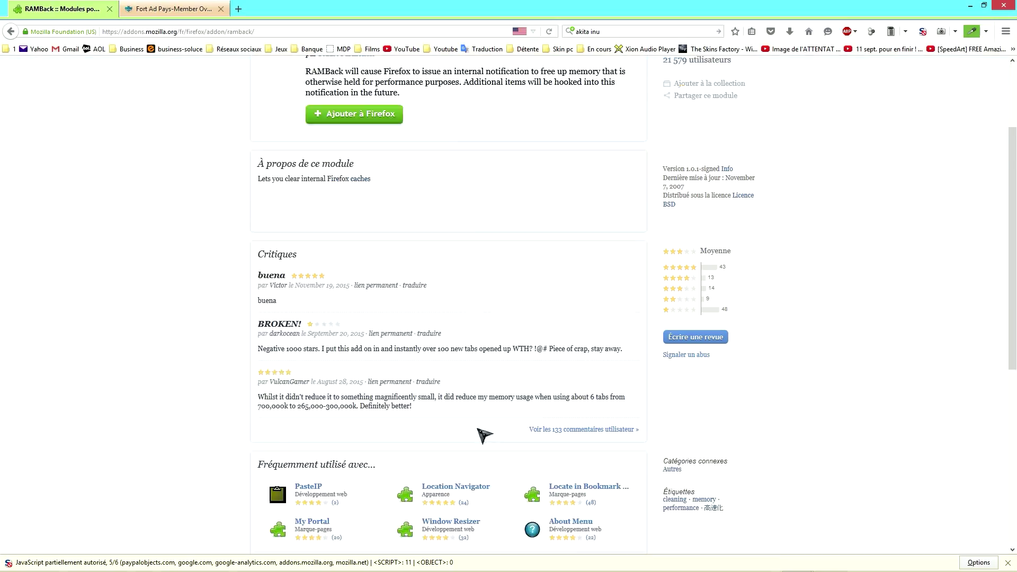
scroll(587, 404, "up", 3)
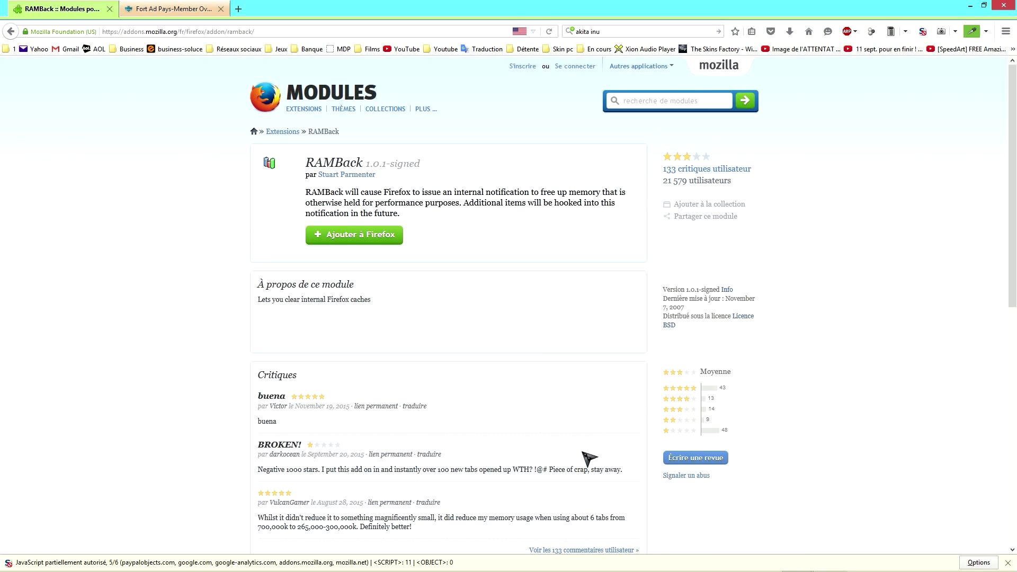